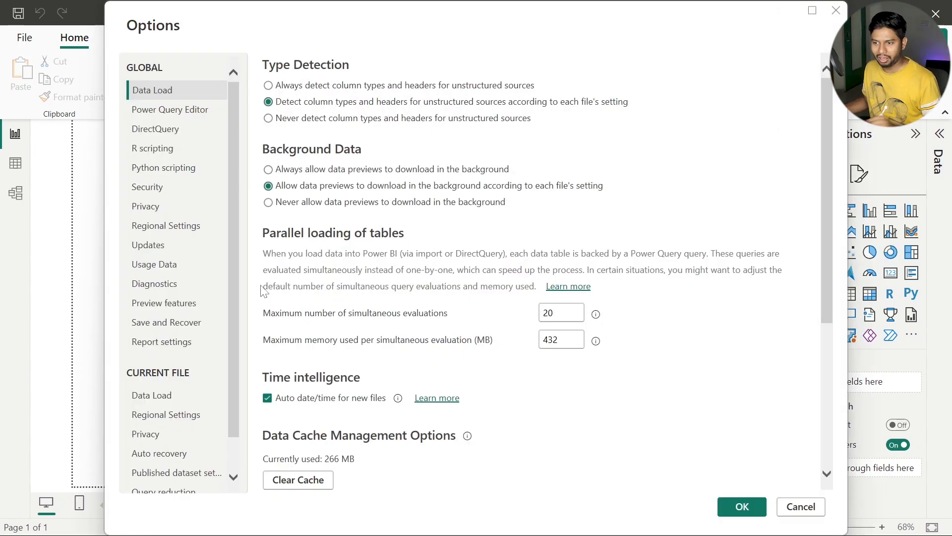
- Enable the DAX query view preview feature in the options and accept the restart notice
click(168, 303)
scroll(496, 317, down, 2)
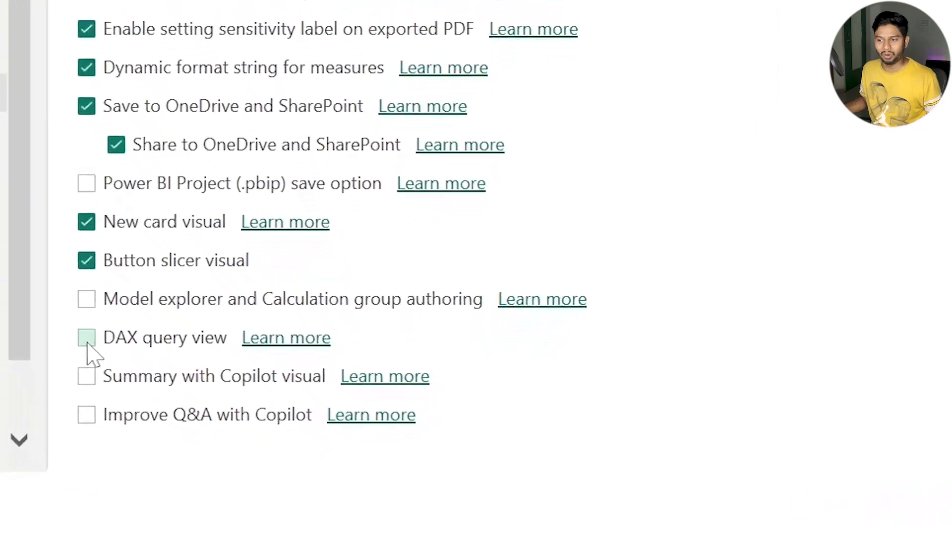
click(247, 416)
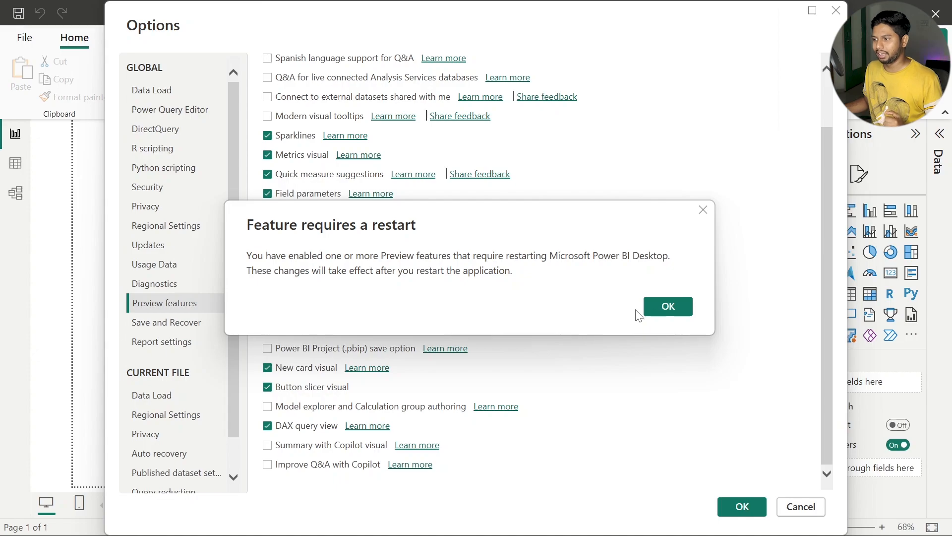
click(669, 308)
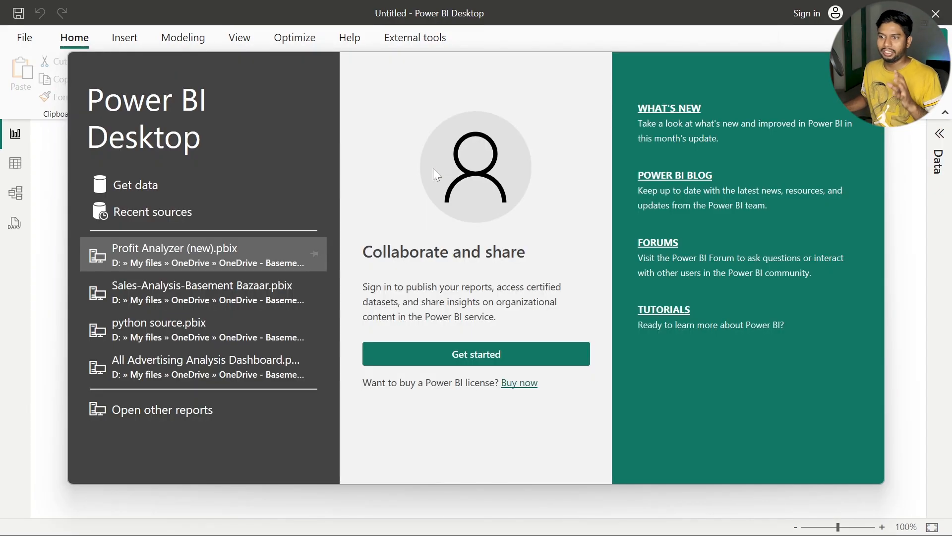
- Load the financials table from the sample dataset by way of the Power Query Editor, applying the query to the report
click(869, 67)
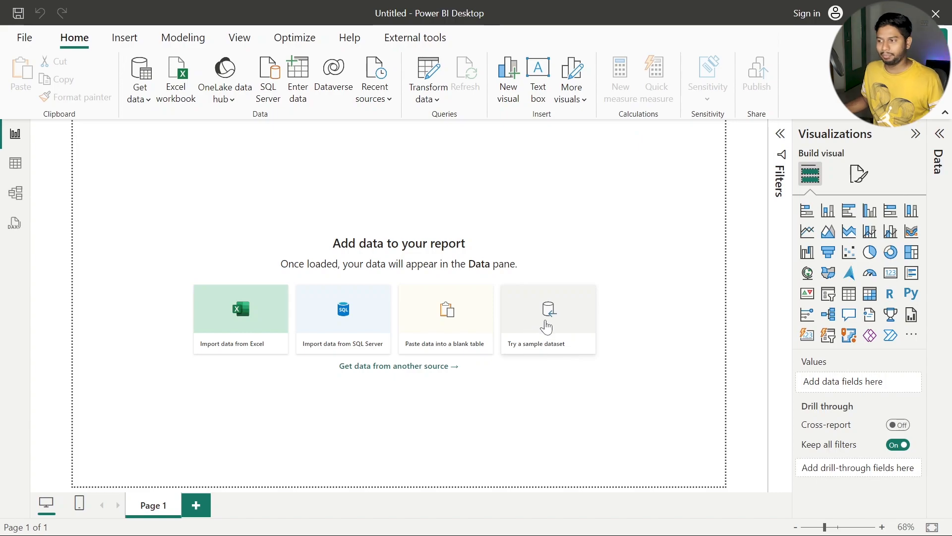
click(546, 326)
click(561, 382)
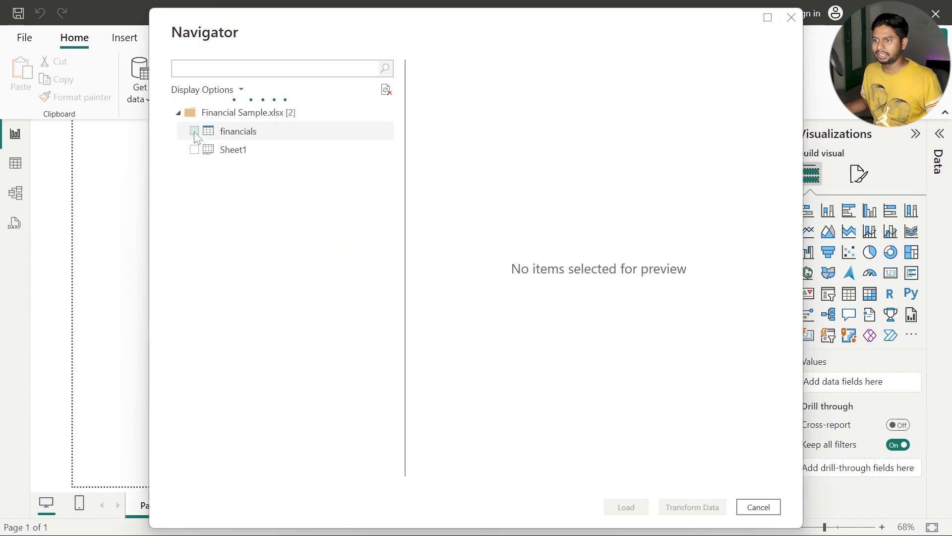
click(194, 131)
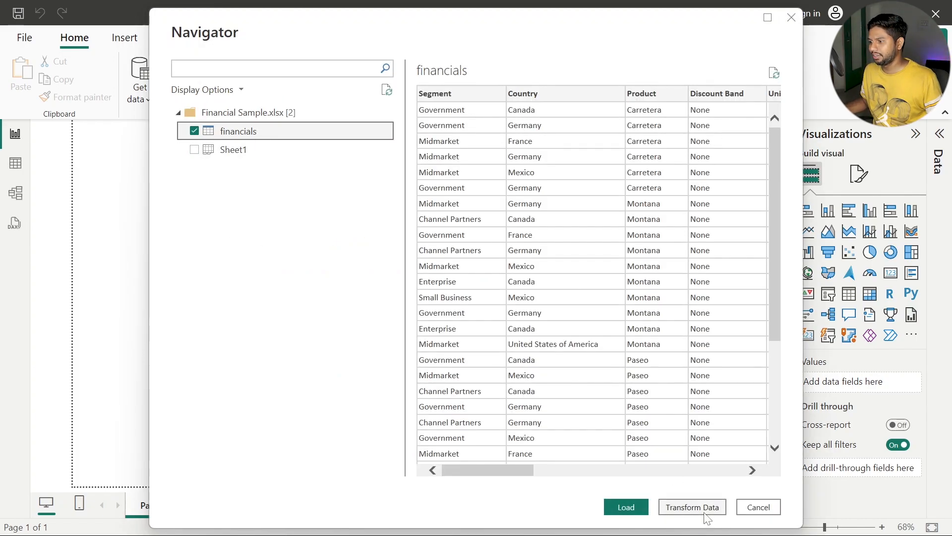
click(705, 512)
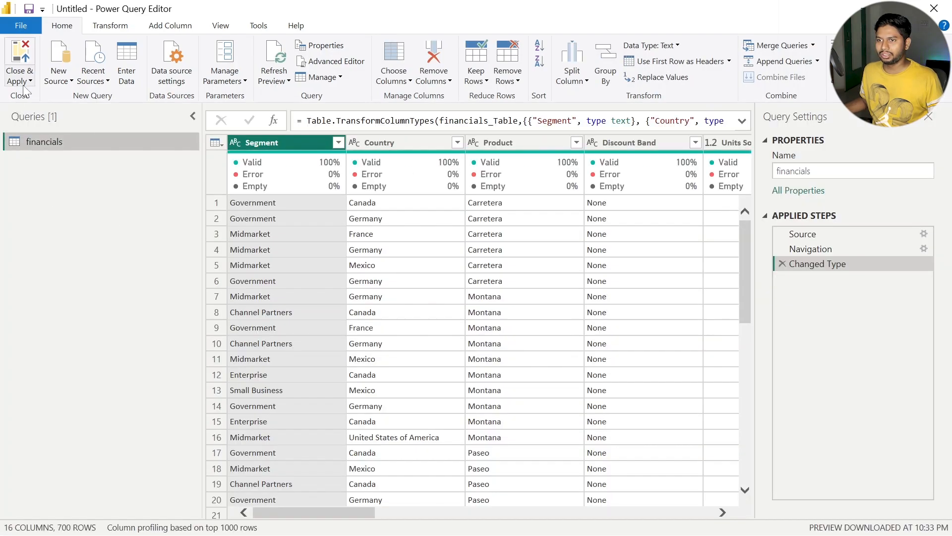
click(27, 84)
click(35, 127)
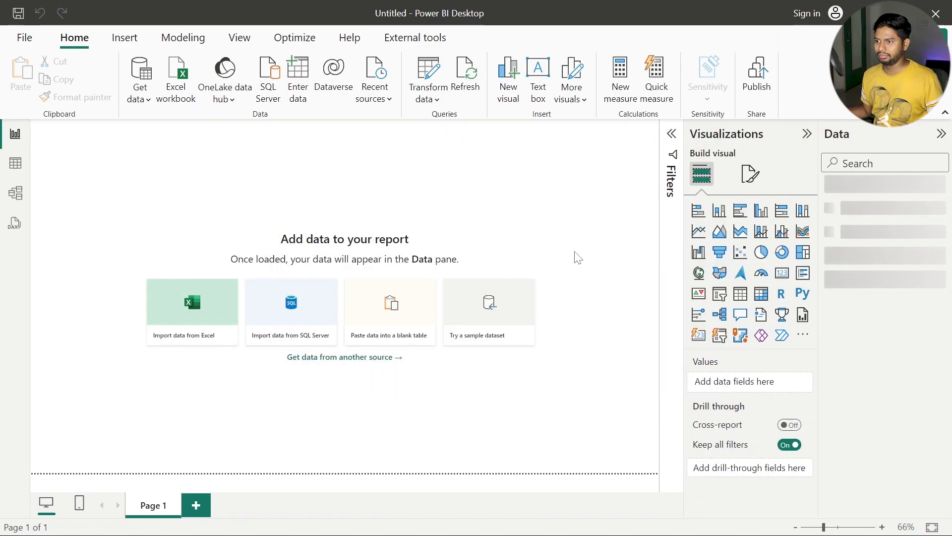
- Open the DAX query view and delete all the default comment text from Query 1
click(828, 190)
click(828, 190)
click(14, 224)
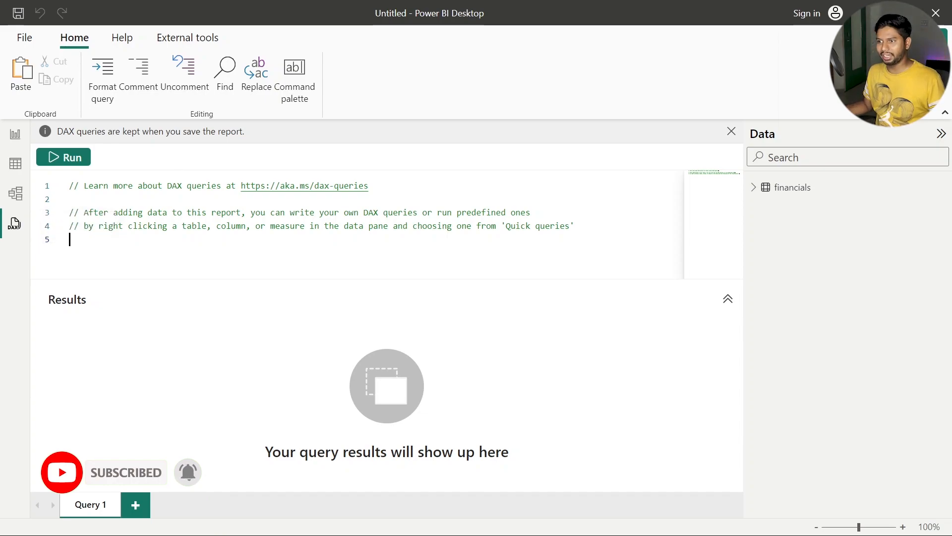
key(ctrl+a)
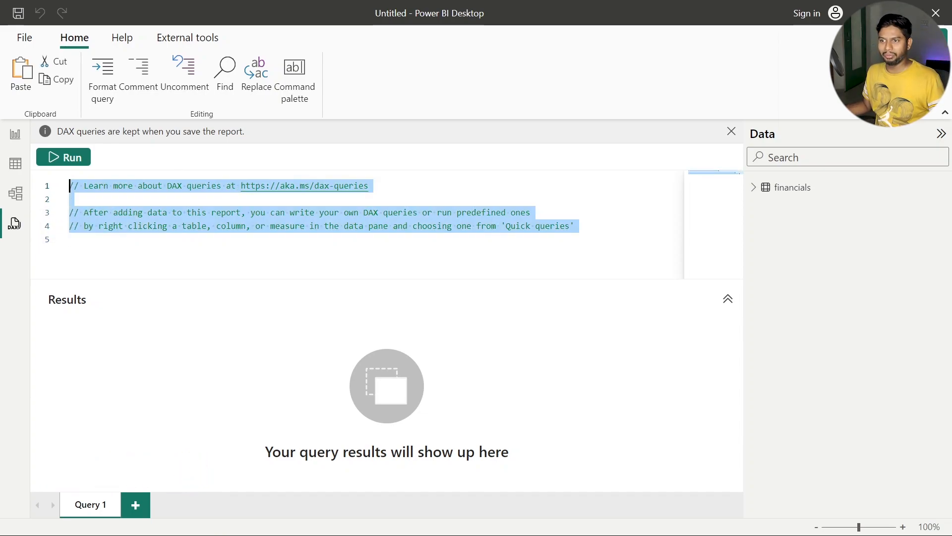
click(155, 225)
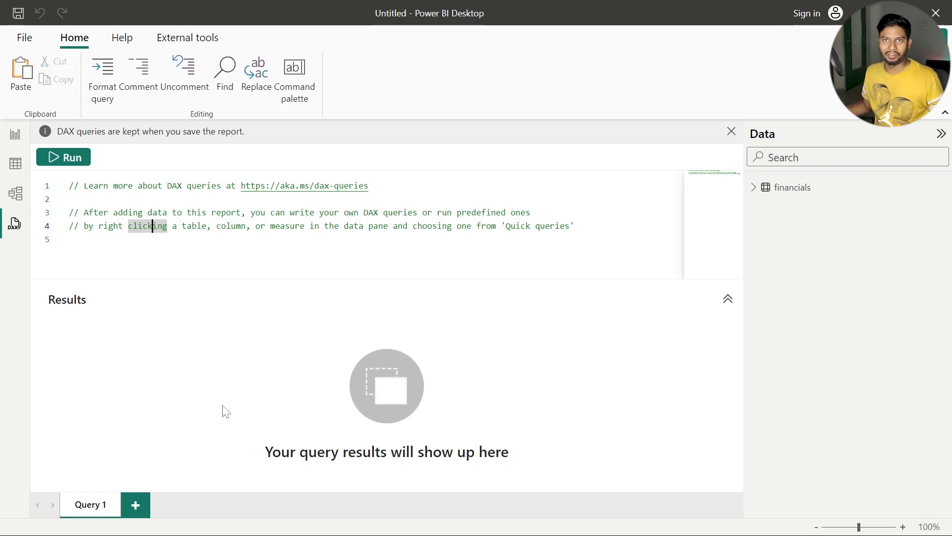
click(90, 240)
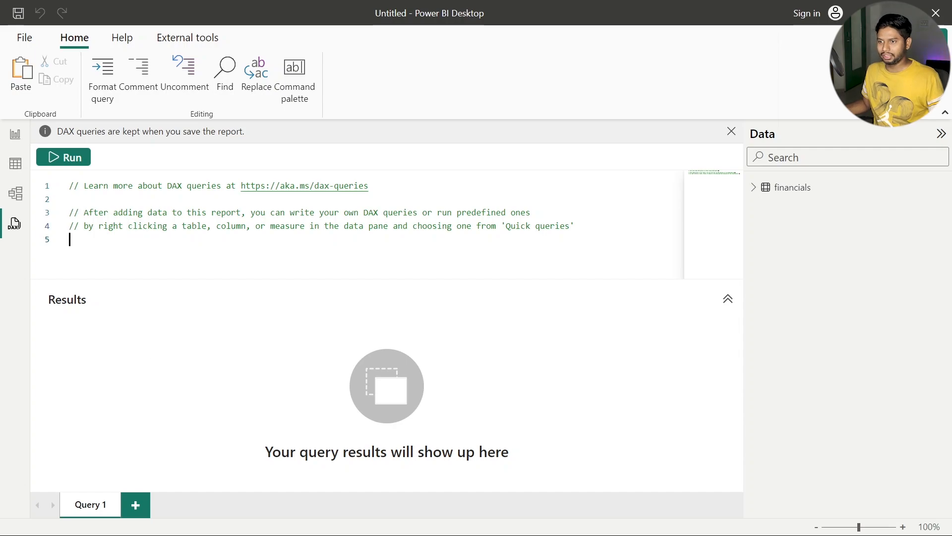
key(ctrl+a)
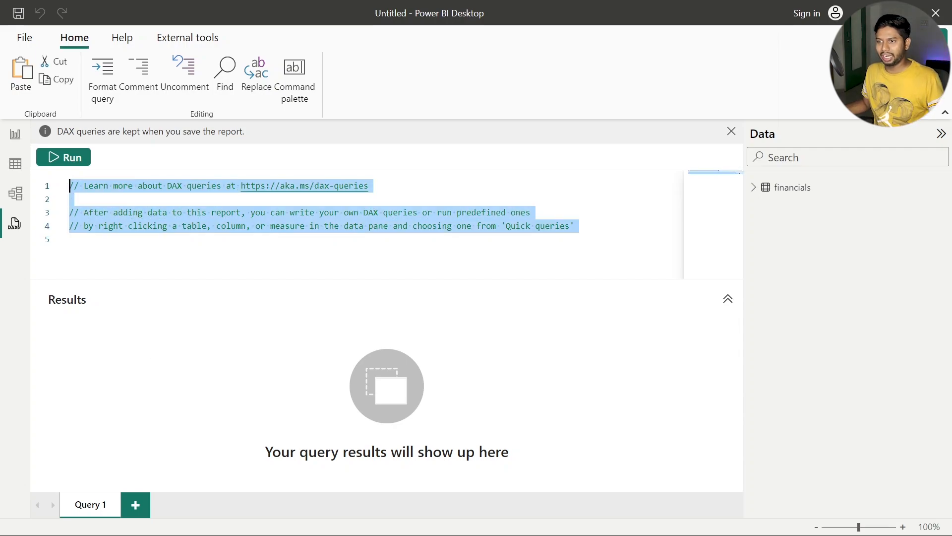
key(BackSpace)
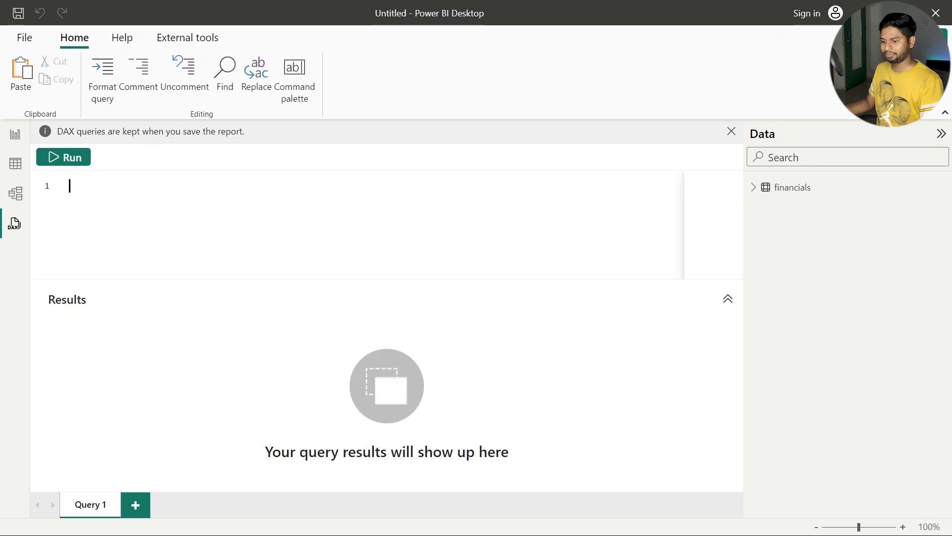
- Start the query with EVALUATE and, on a second line, a SUMMARIZE function over the 'financials' table
text(ev)
key(Tab)
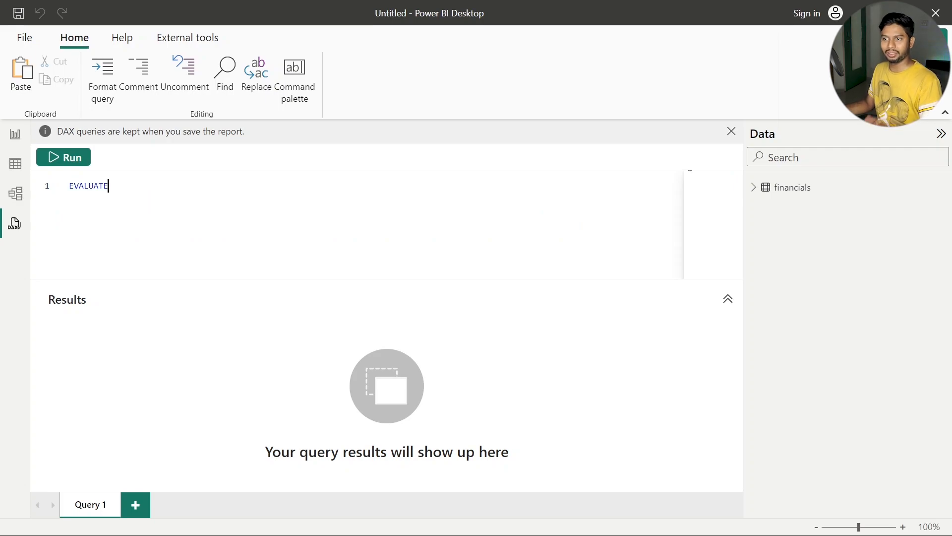
scroll(166, 204, up, 5)
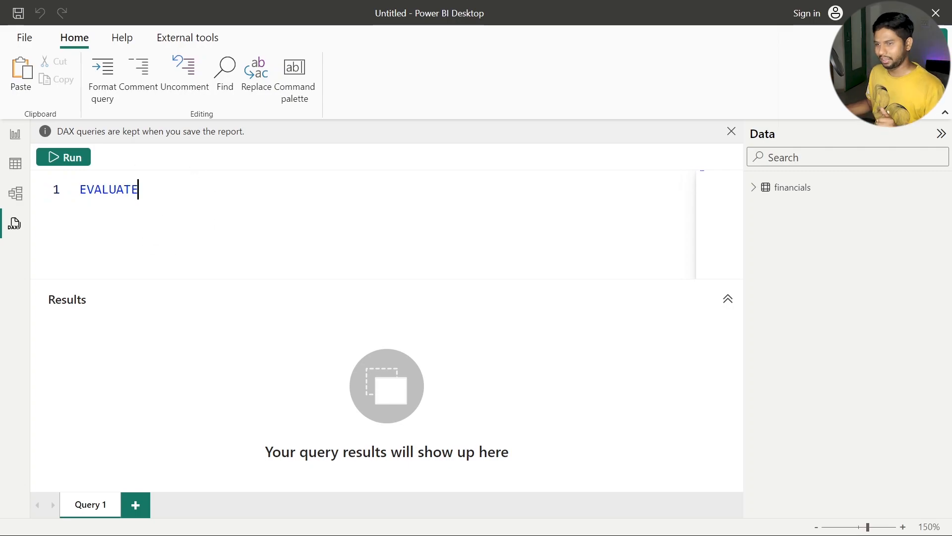
key(Return)
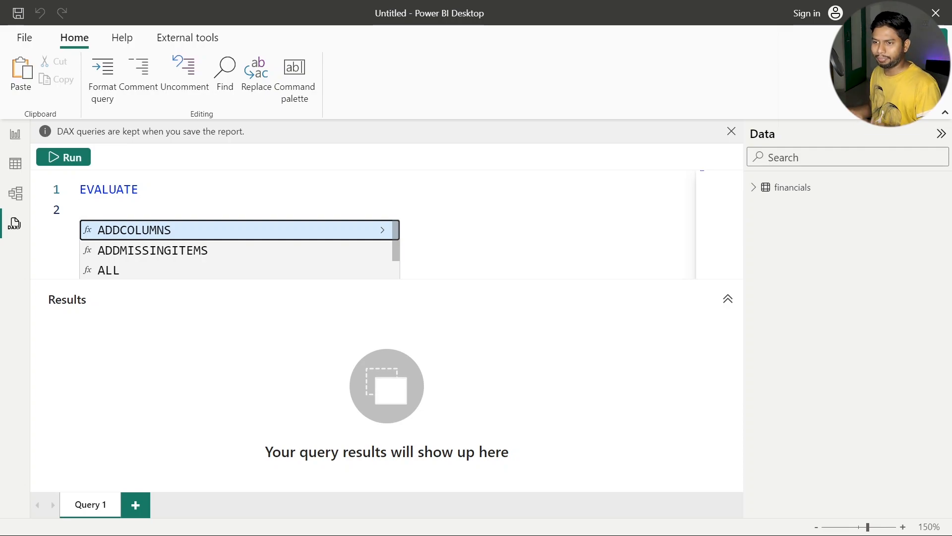
text(SU)
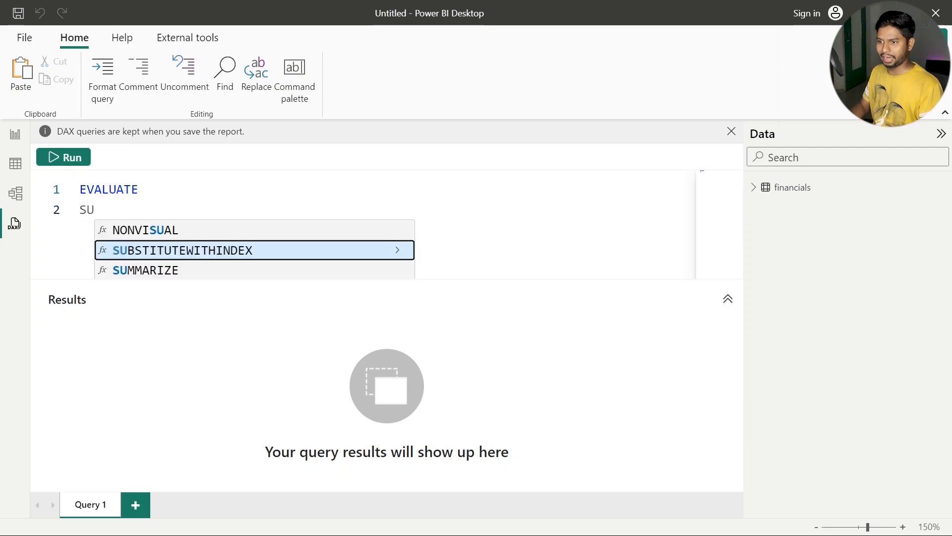
key(Down)
key(Tab)
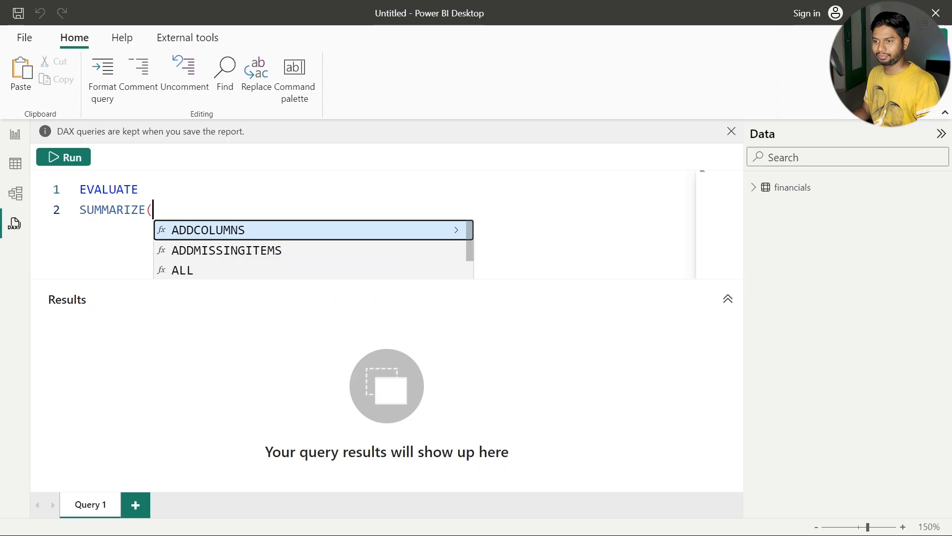
text('f)
key(Tab)
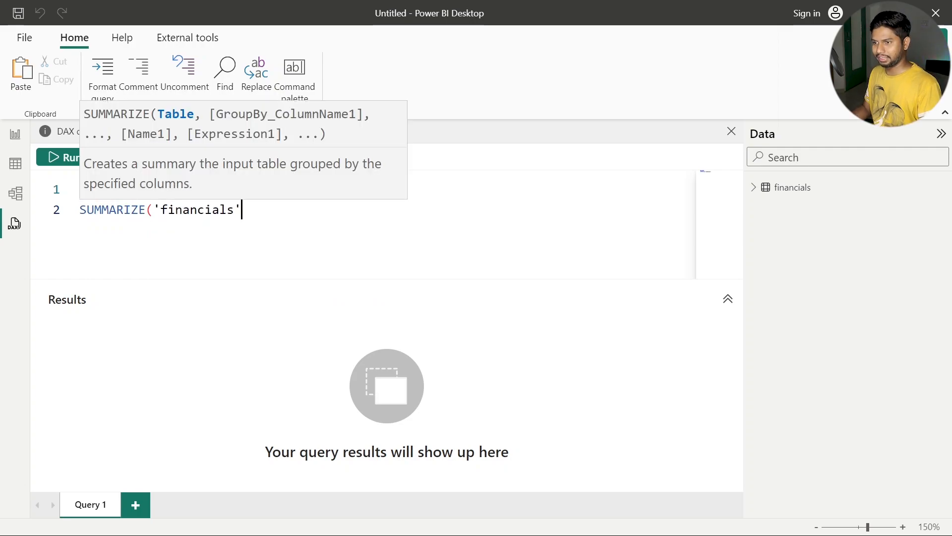
- Add financials[Country] as the group-by column of the SUMMARIZE function
text(,)
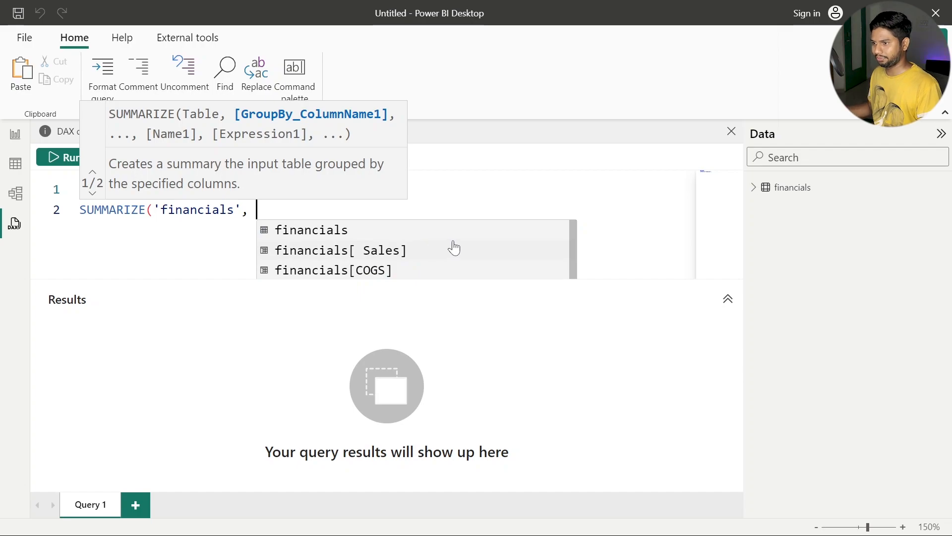
scroll(449, 253, down, 3)
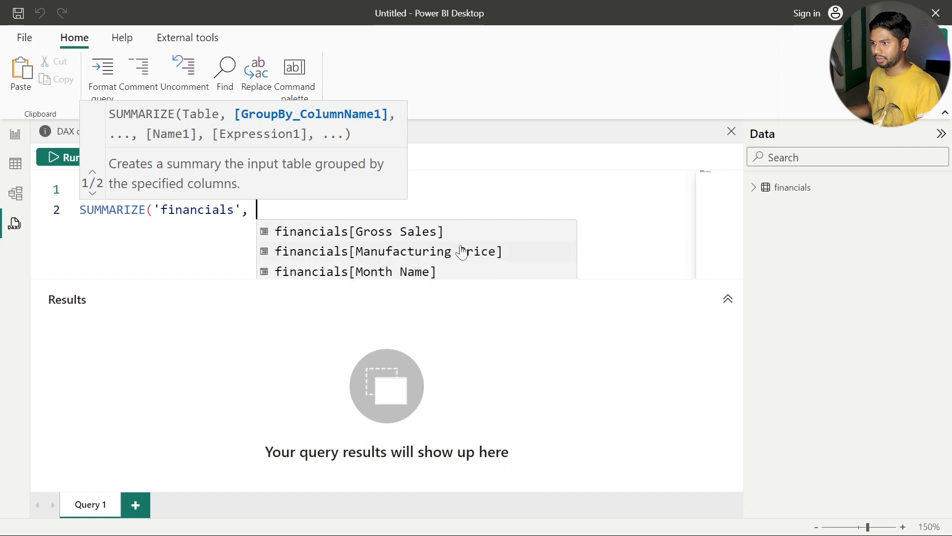
scroll(451, 266, up, 2)
scroll(451, 266, down, 1)
scroll(449, 263, up, 1)
click(423, 264)
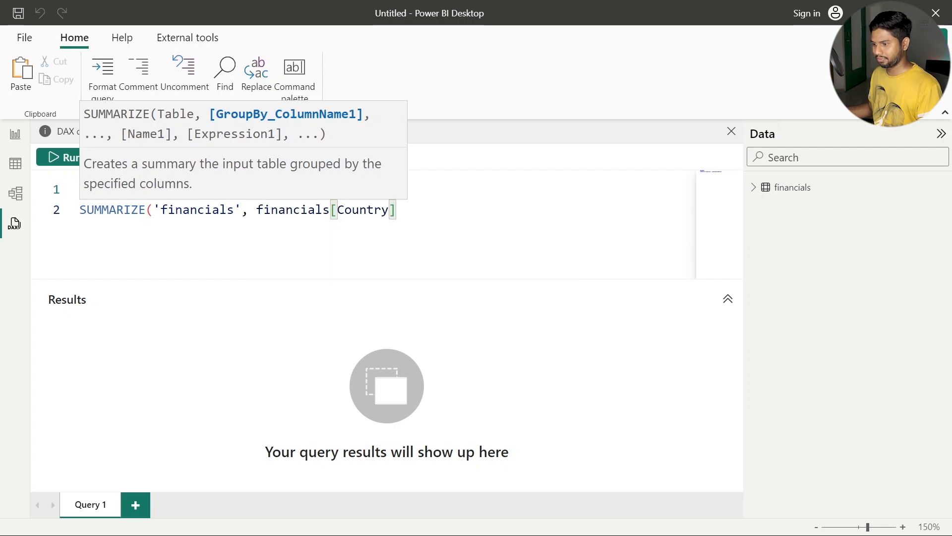
- Add a summary column named "Sales" with the expression SUM('financials'[ Sales]), close the function and run the query
text(,")
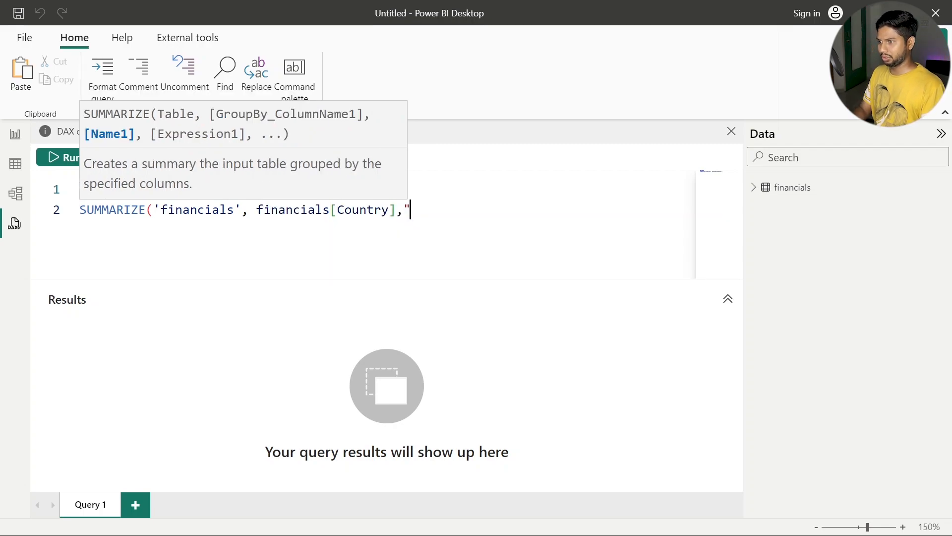
key(BackSpace)
text(")
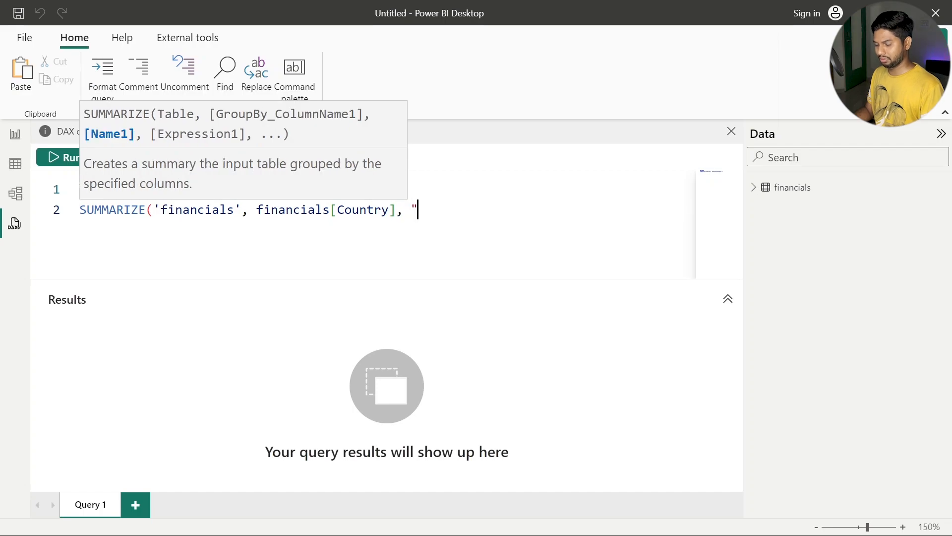
text(Sales)
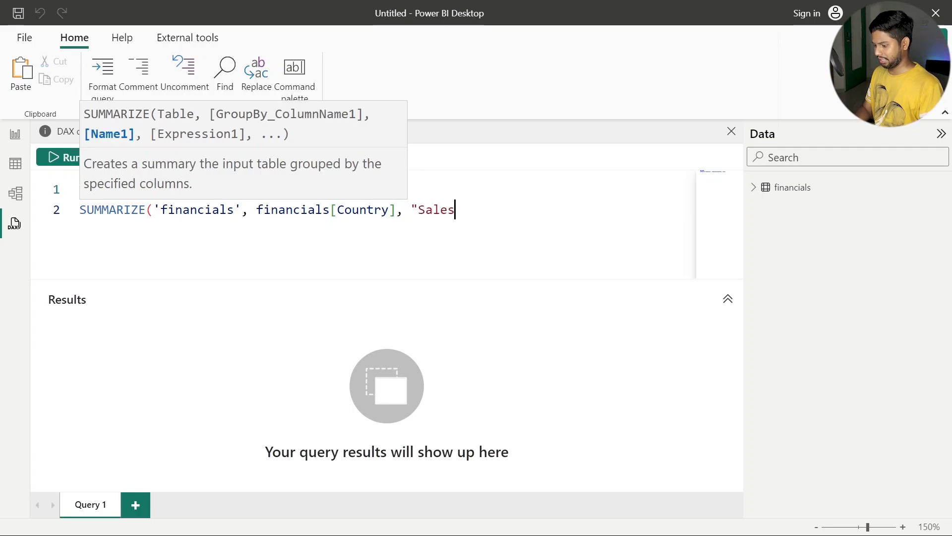
text(", )
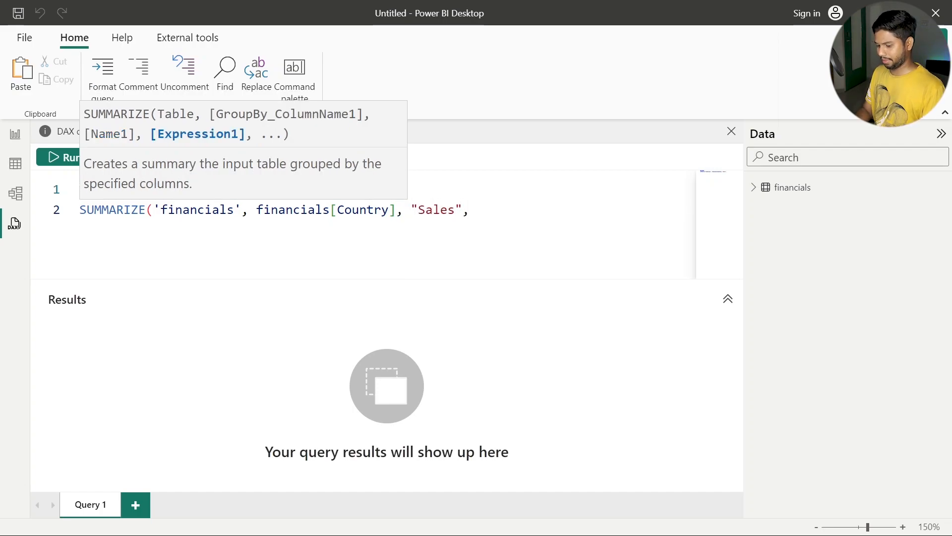
text(SUM()
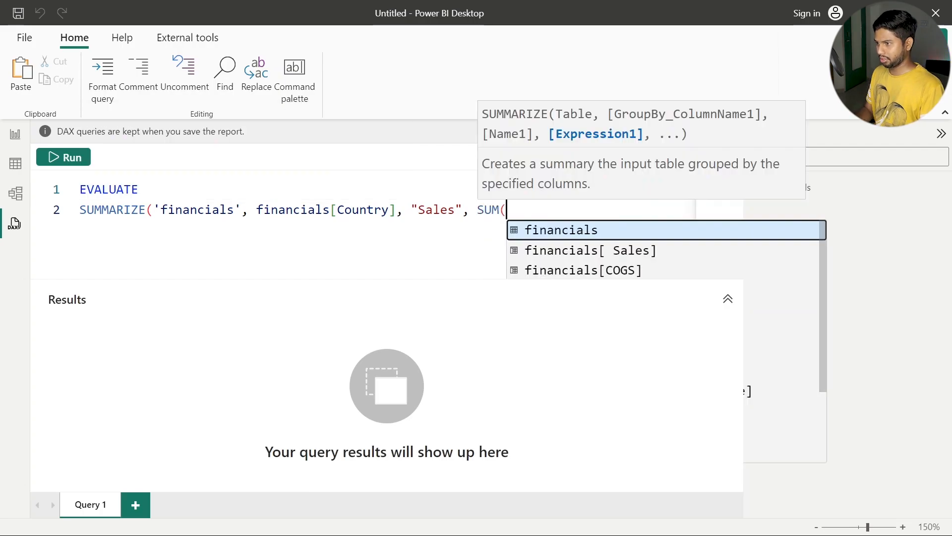
text(')
key(Down)
key(Tab)
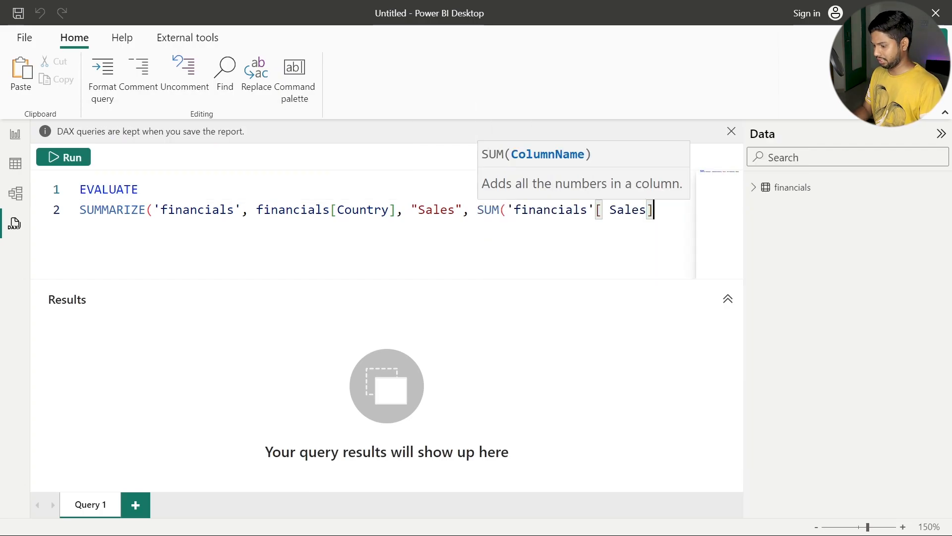
text()))
click(60, 160)
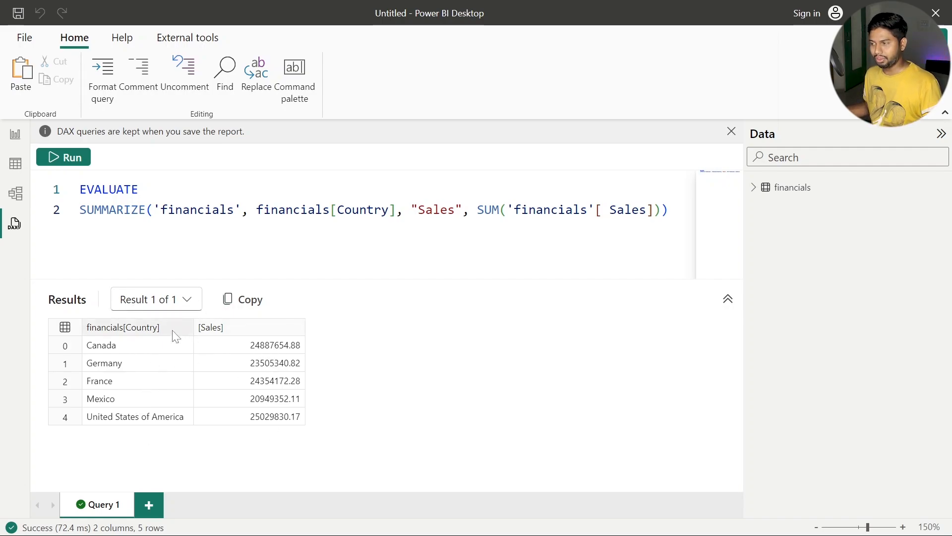
- Comment out the SUMMARIZE line of the query and uncomment it again
drag(669, 210, 80, 189)
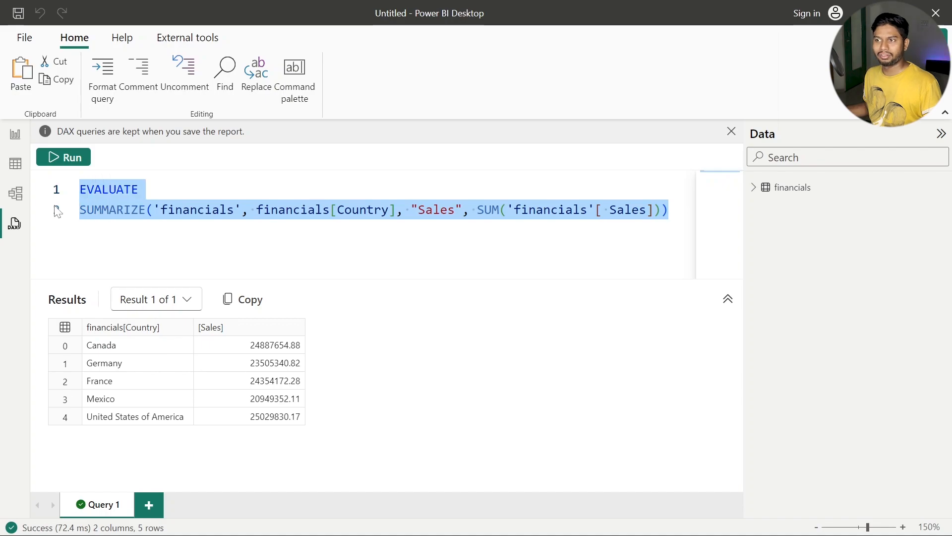
click(140, 189)
drag(668, 210, 80, 210)
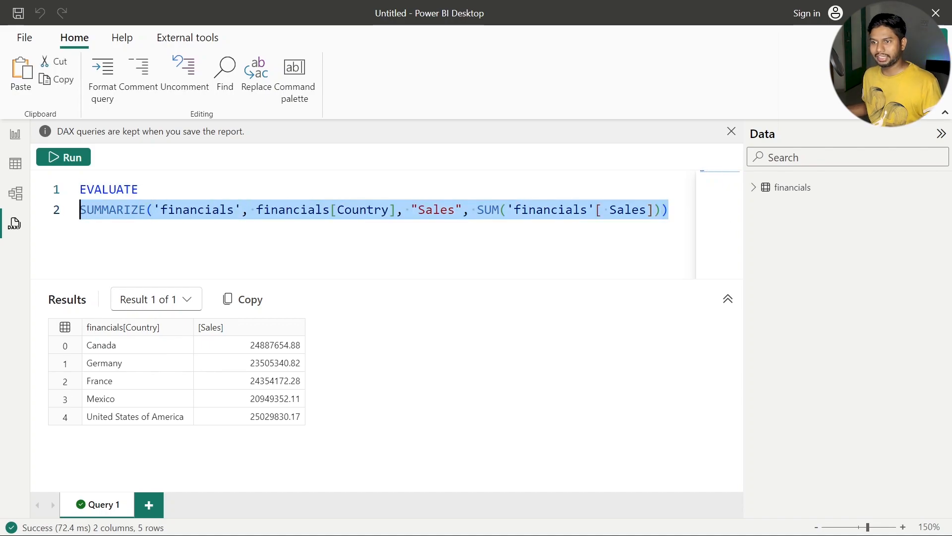
click(140, 83)
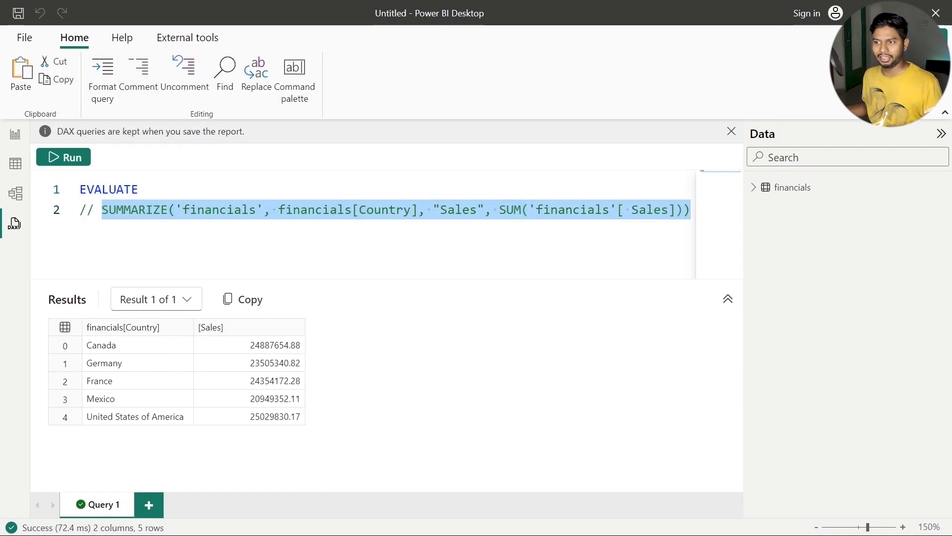
click(691, 210)
drag(691, 210, 80, 210)
click(183, 72)
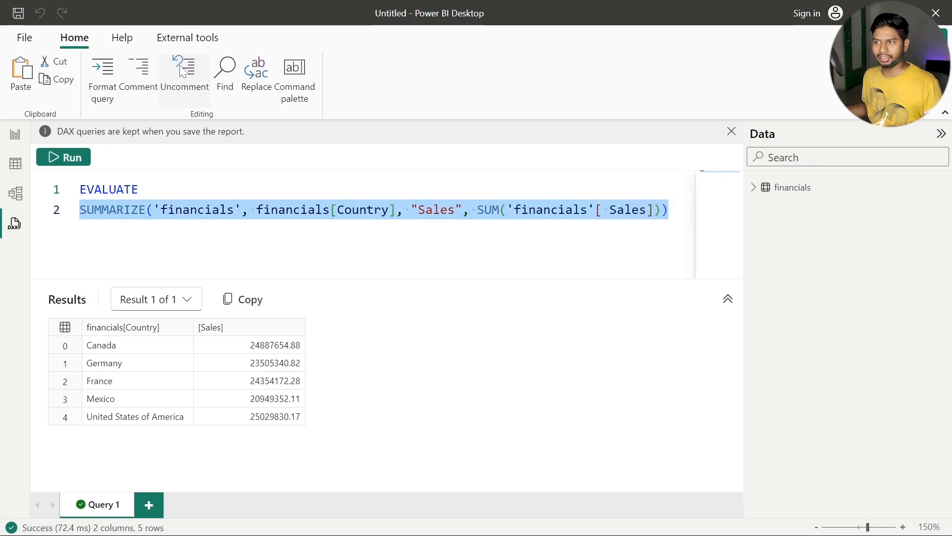
- Look up the SUMMARIZE line and the word "financials" in the query with find and replace, without replacing anything
click(256, 77)
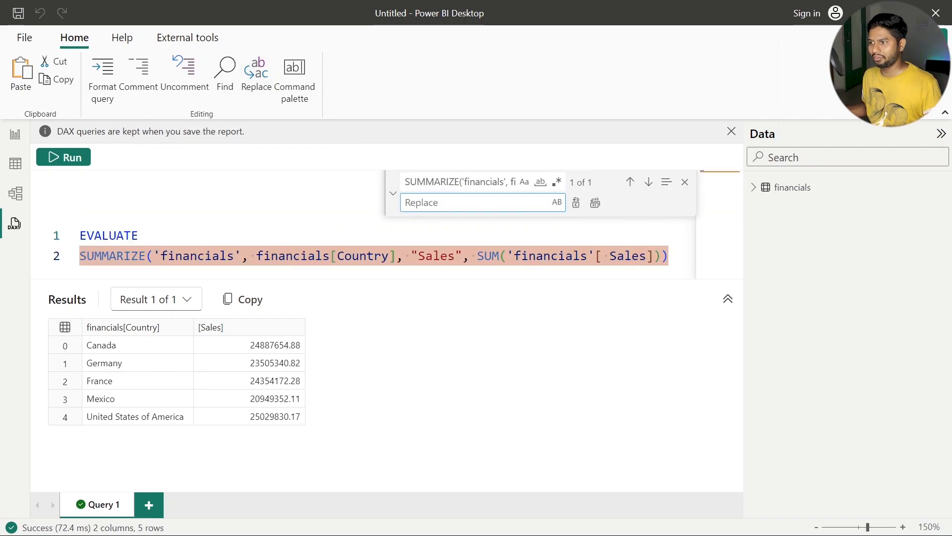
click(685, 185)
click(673, 210)
double_click(197, 209)
click(255, 79)
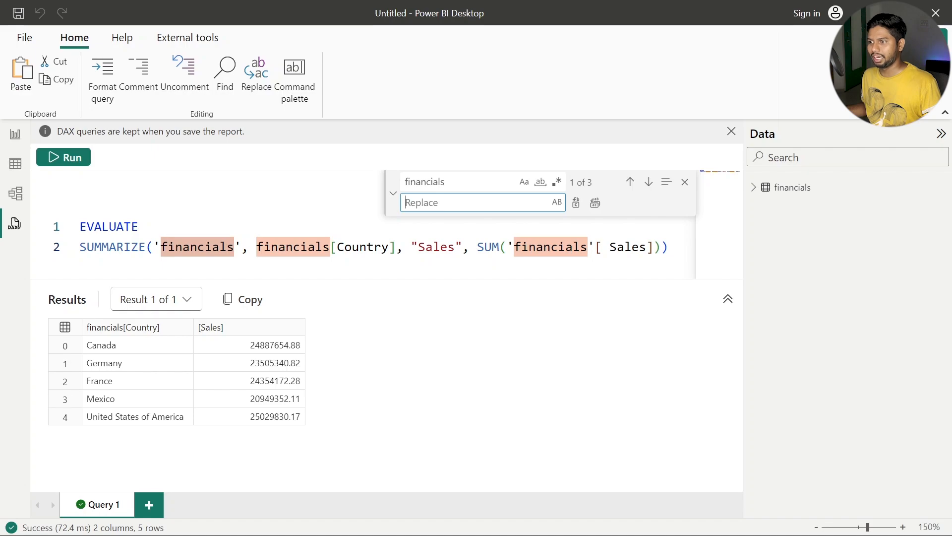
click(685, 182)
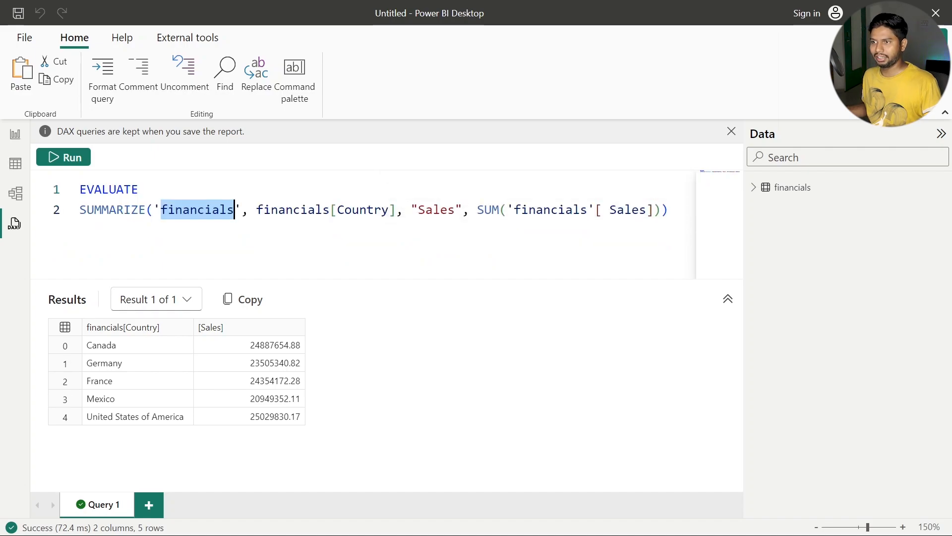
- Format the whole query, from EVALUATE to the end of the SUMMARIZE expression, with the automatic query formatting
click(221, 239)
drag(669, 209, 80, 189)
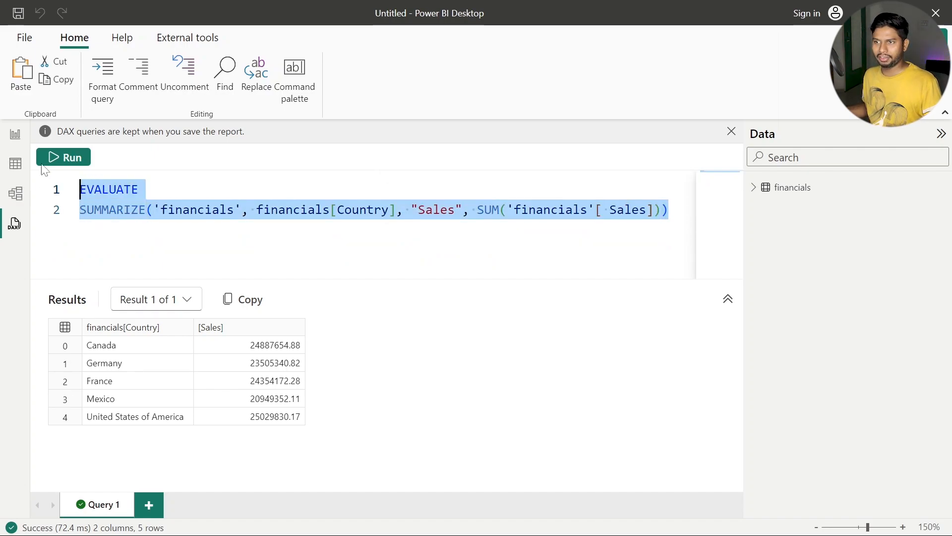
click(107, 74)
click(234, 229)
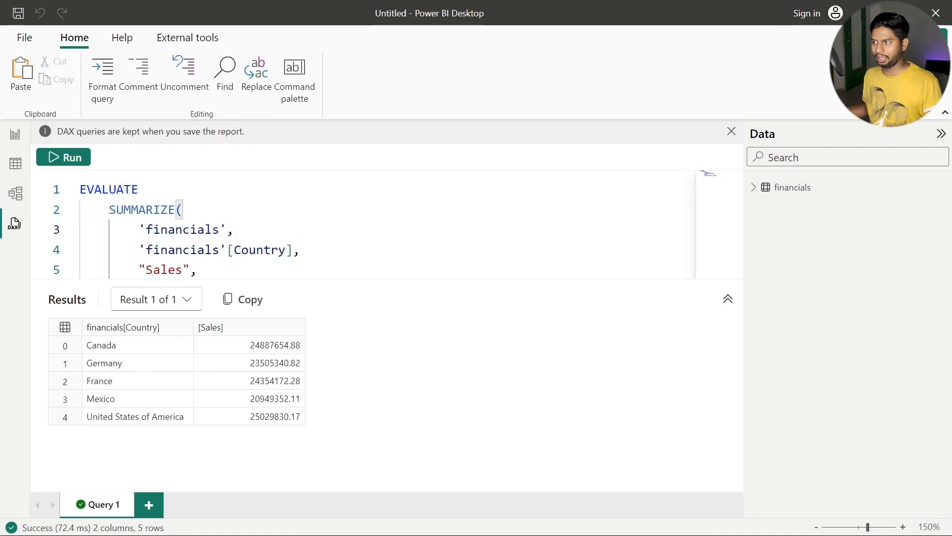
scroll(347, 224, down, 1)
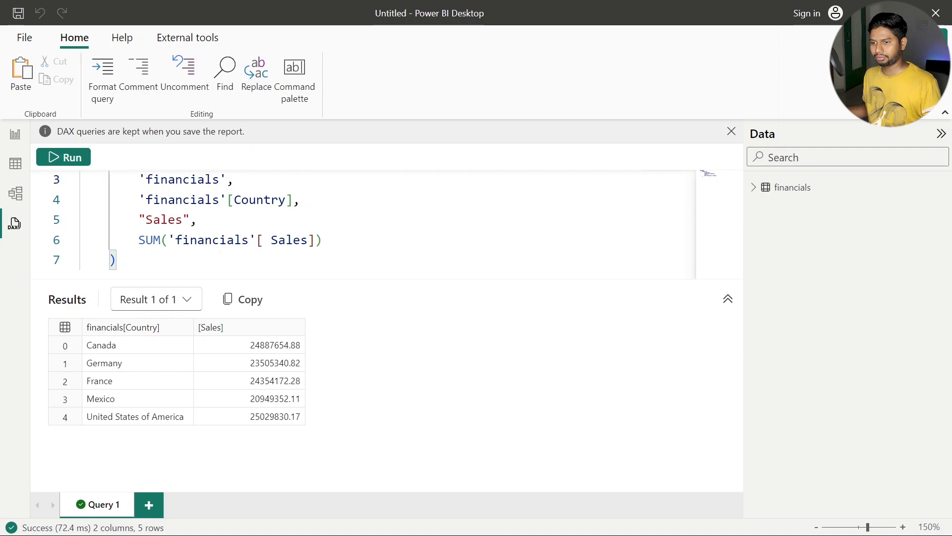
scroll(347, 223, up, 1)
scroll(348, 223, down, 1)
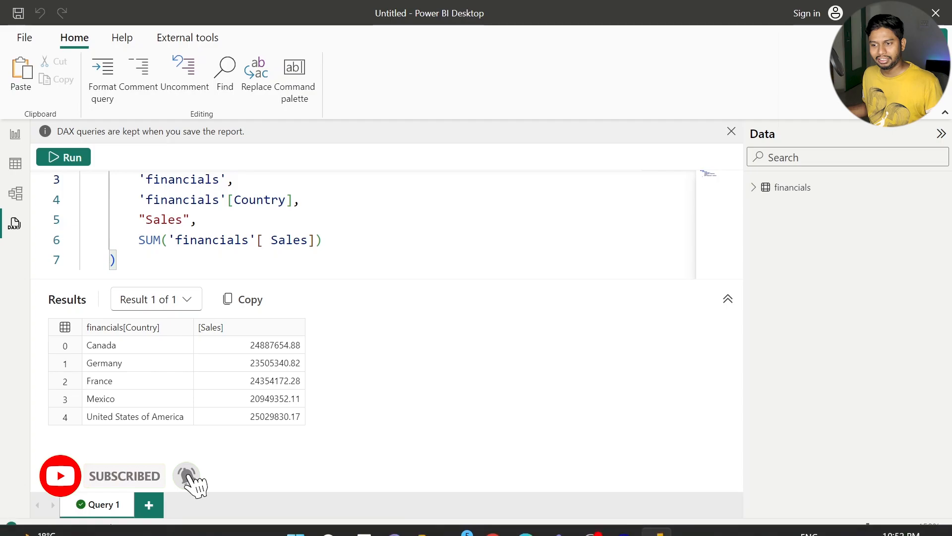
click(22, 195)
click(15, 223)
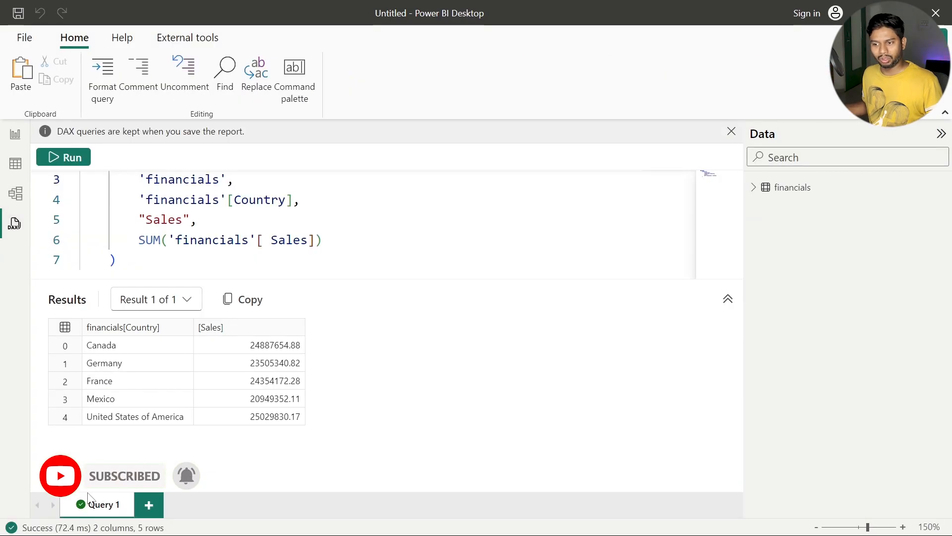
- Add a new query with EVALUATE and, on a second line, SUM(financials[Discounts]), and run it
click(154, 507)
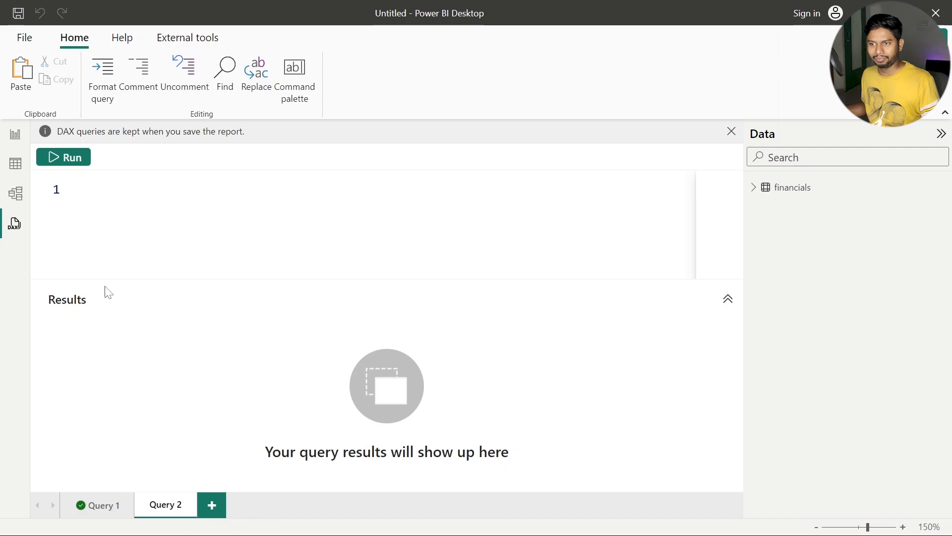
text(EVALUATE)
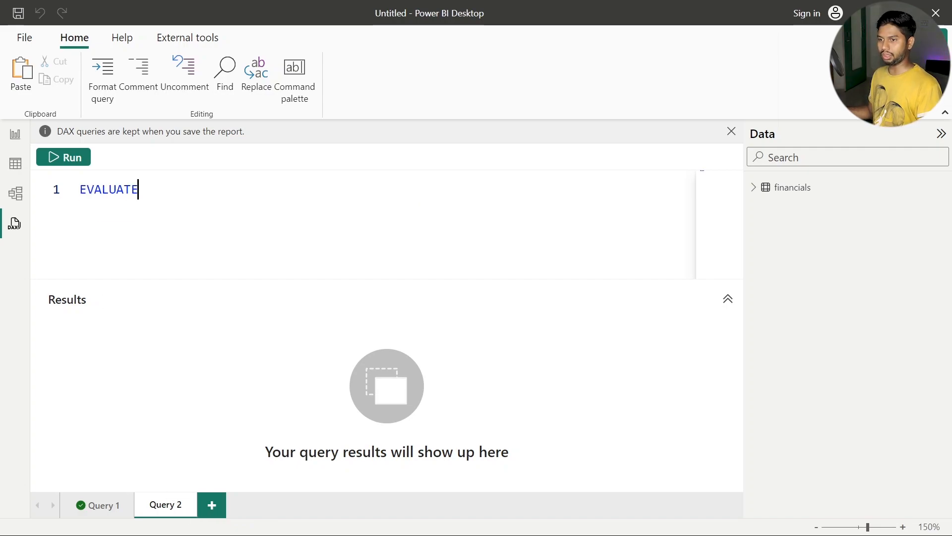
key(Return)
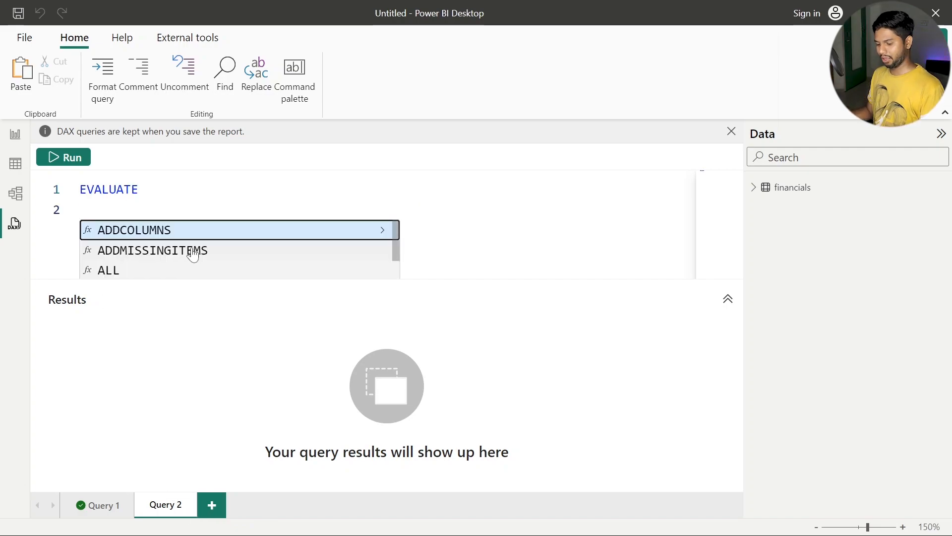
text(SUM()
click(304, 252)
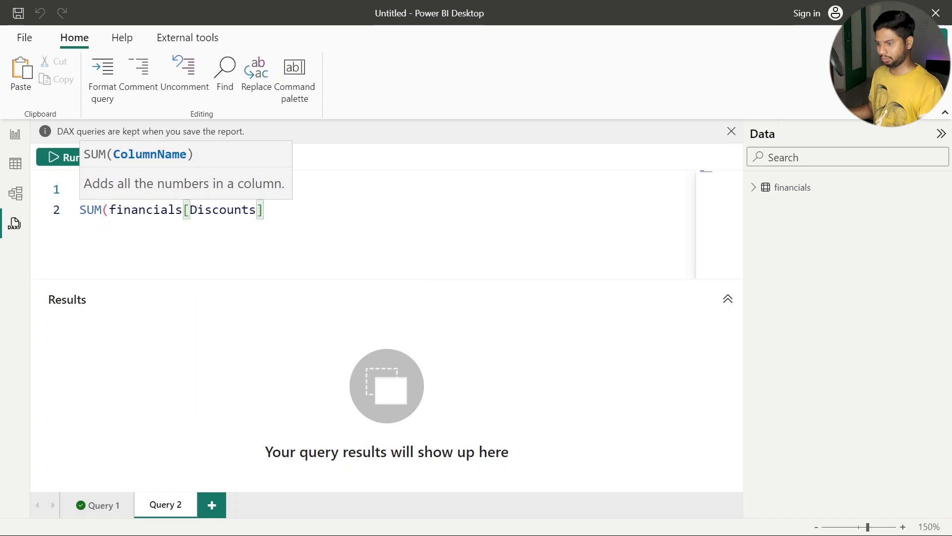
text())
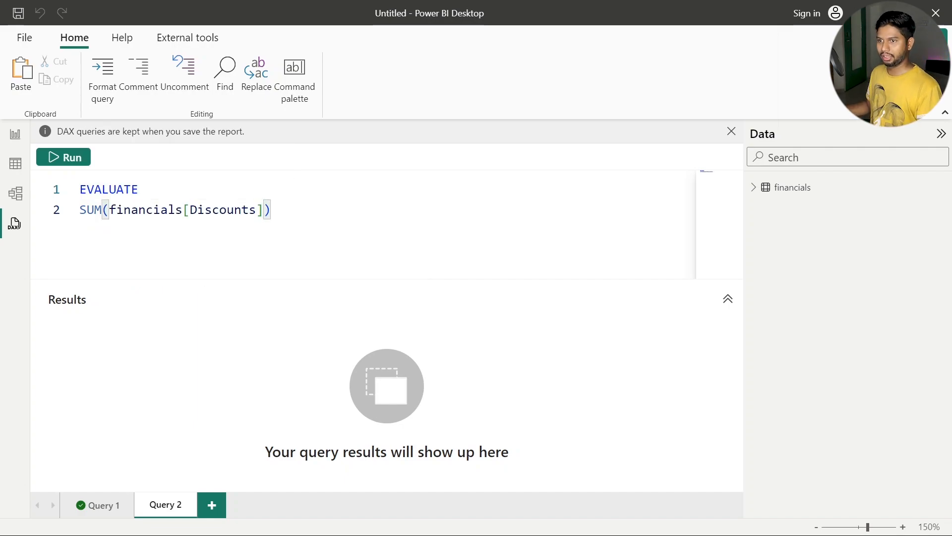
click(64, 157)
- Enclose the SUM(financials[Discounts]) expression in curly braces and run the query again
click(80, 210)
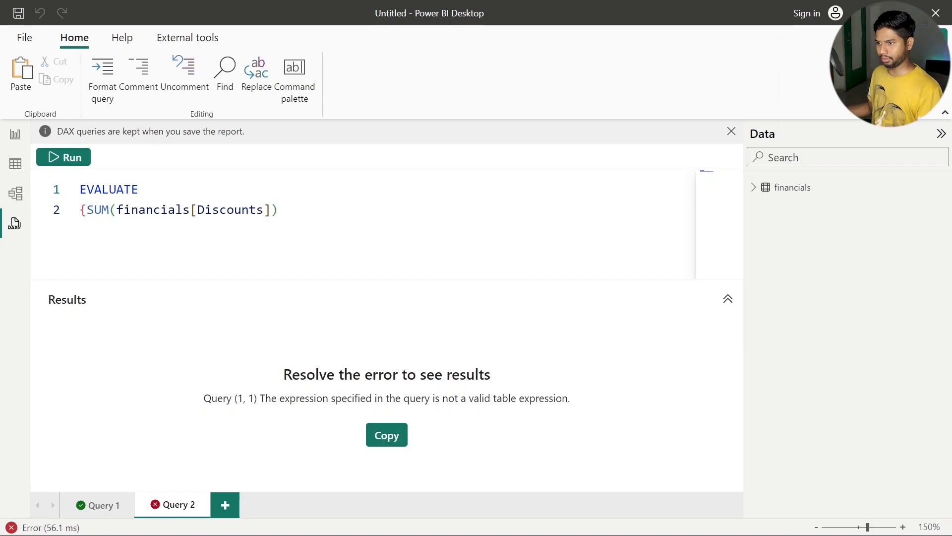
text(})
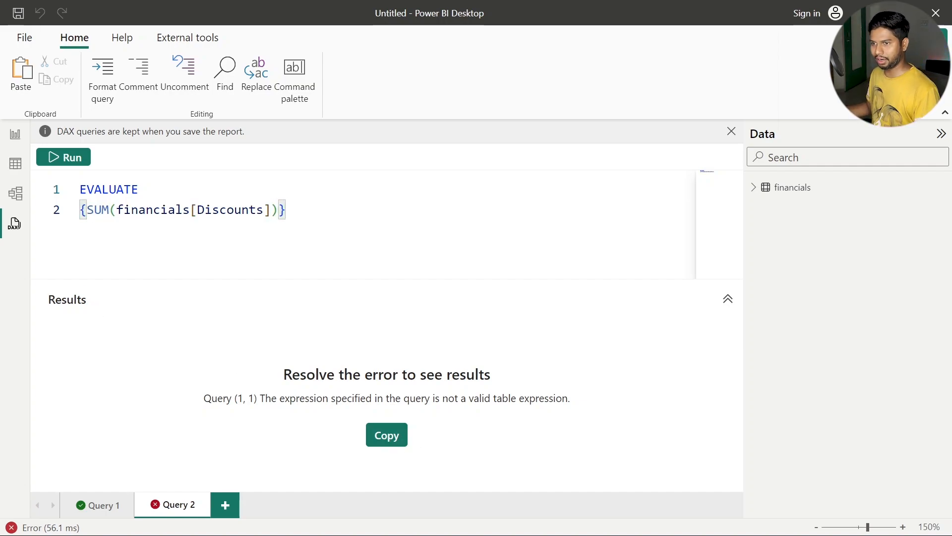
click(56, 157)
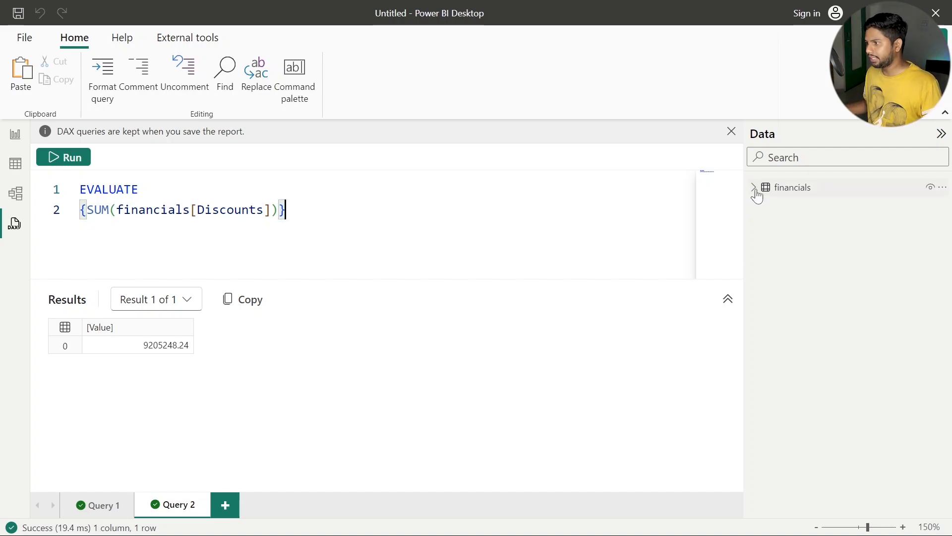
- Generate a quick query that shows the top 100 rows of the financials table
click(943, 192)
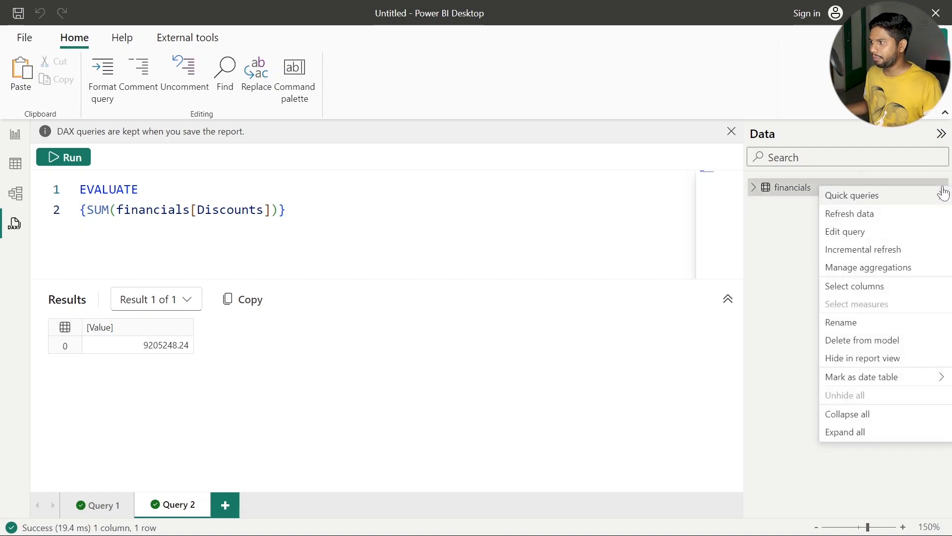
mouse_move(942, 194)
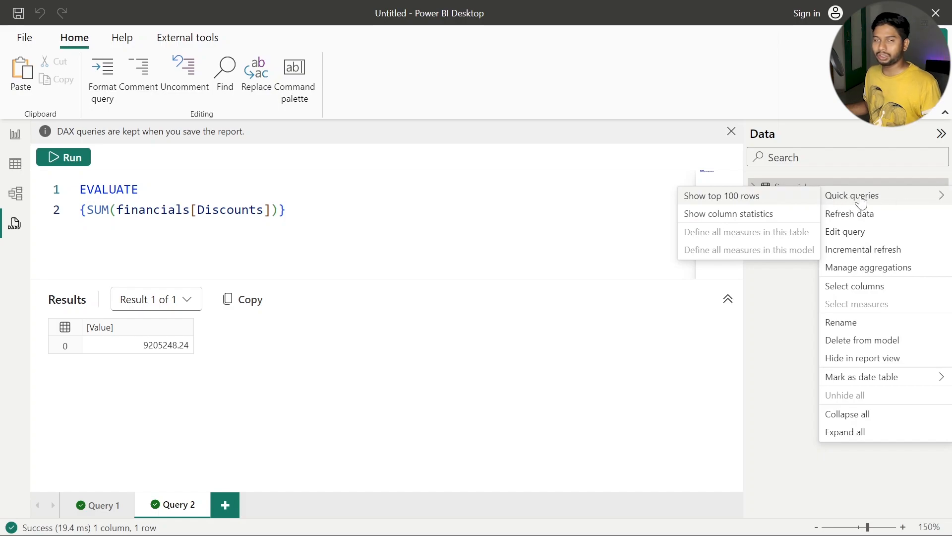
click(742, 197)
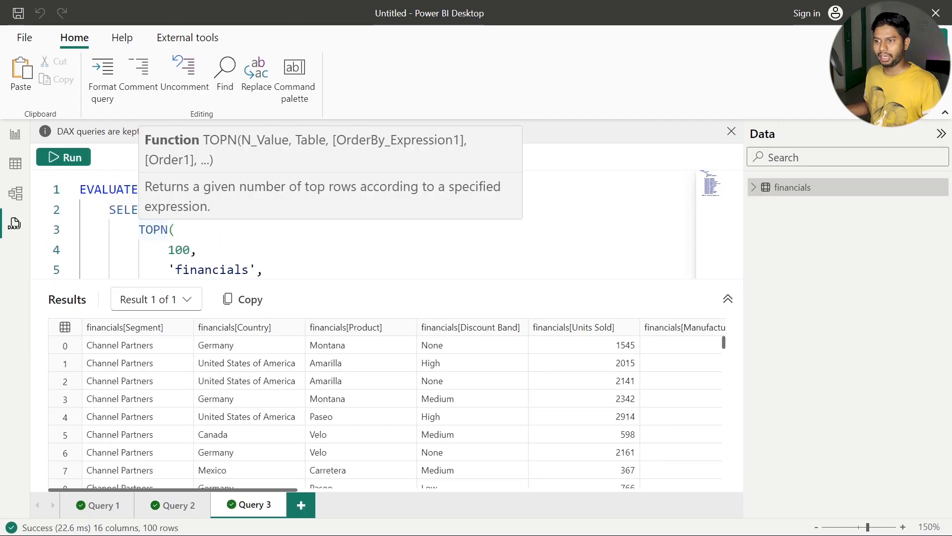
- Examine the generated top 100 rows query from its TOPN function down to the ORDER BY clause
scroll(154, 230, down, 2)
scroll(155, 229, up, 1)
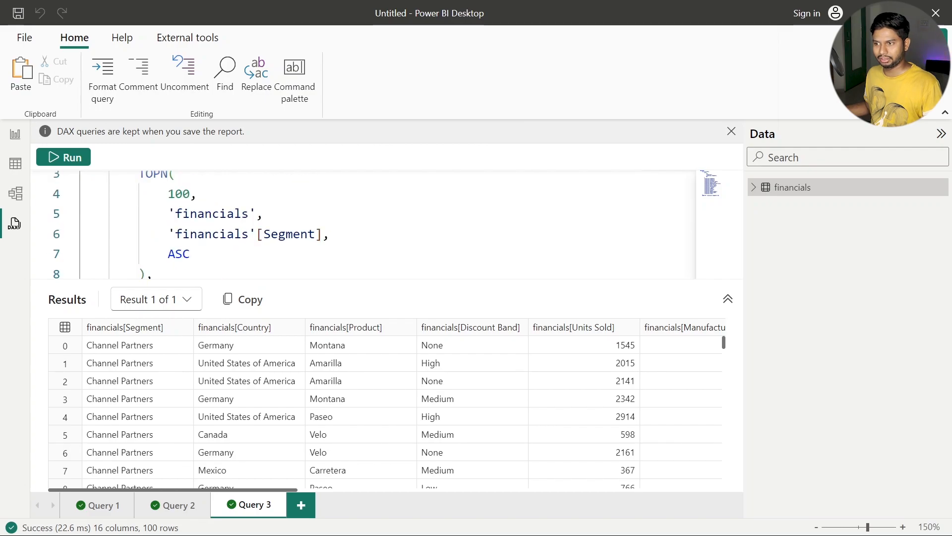
scroll(362, 225, down, 2)
scroll(362, 225, down, 2)
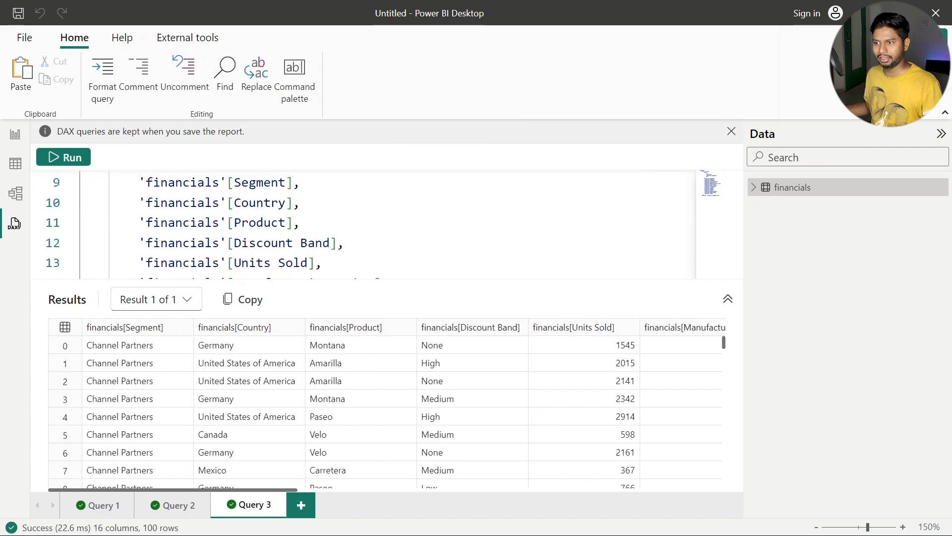
scroll(362, 224, down, 8)
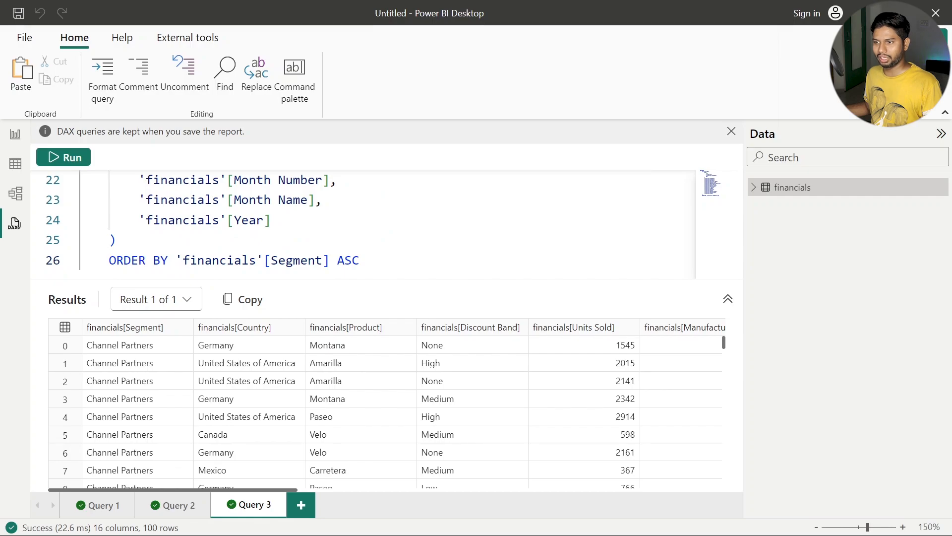
scroll(278, 228, up, 8)
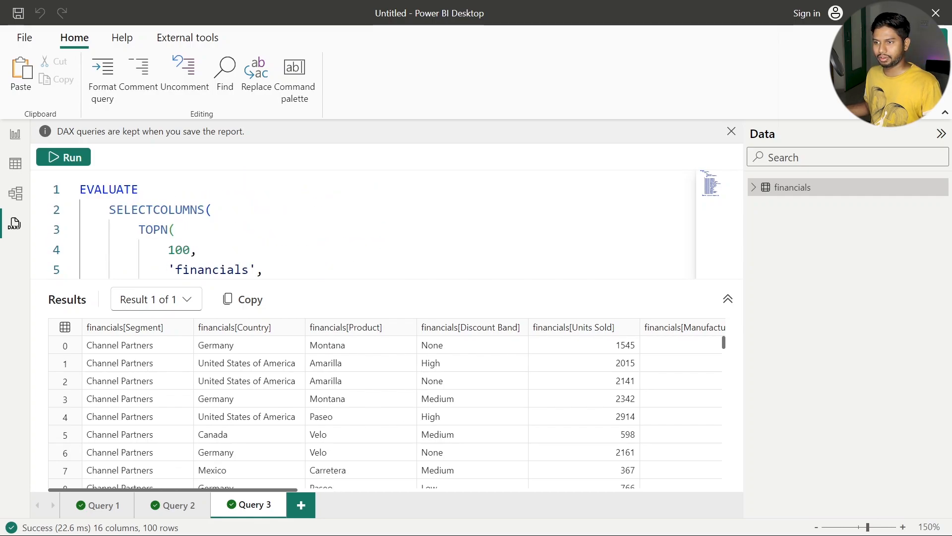
scroll(362, 224, down, 3)
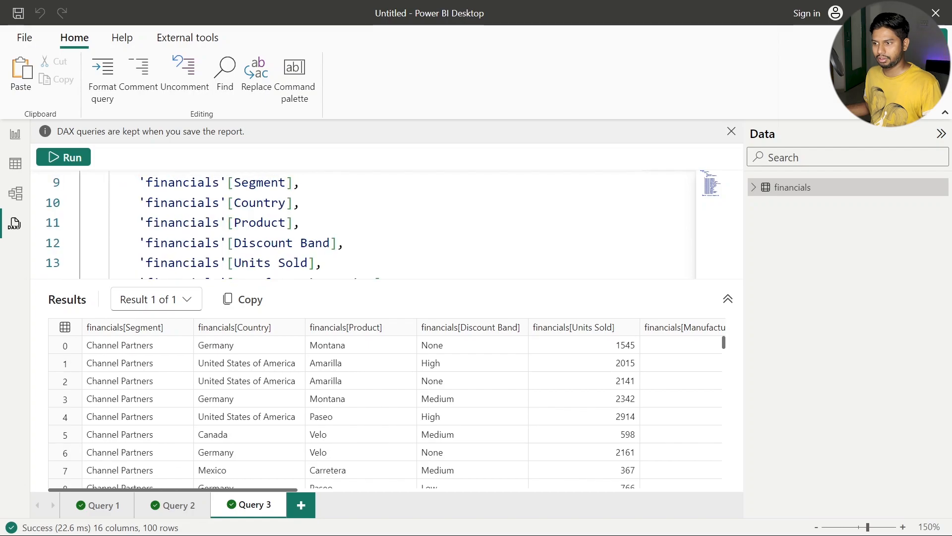
scroll(362, 224, up, 3)
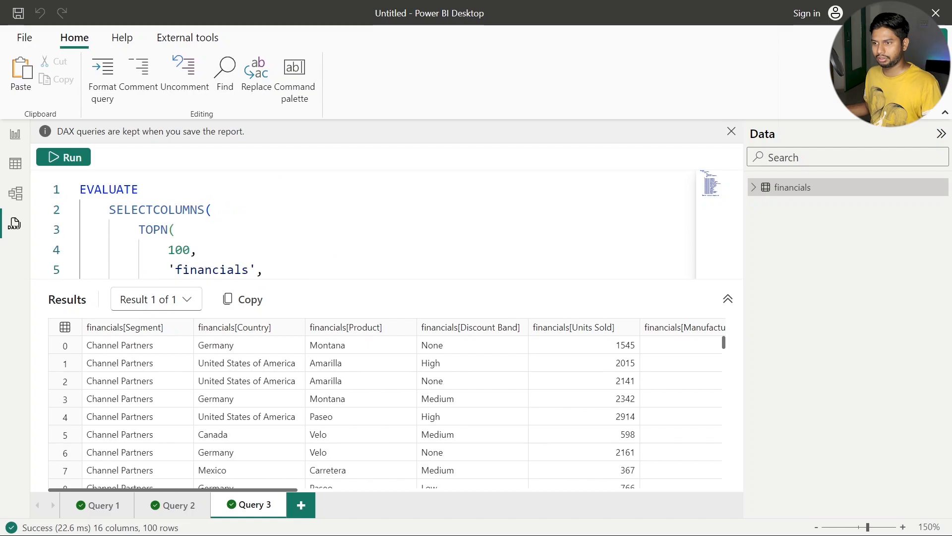
- Generate a quick query that shows the column statistics of the financials table
click(940, 194)
mouse_move(846, 200)
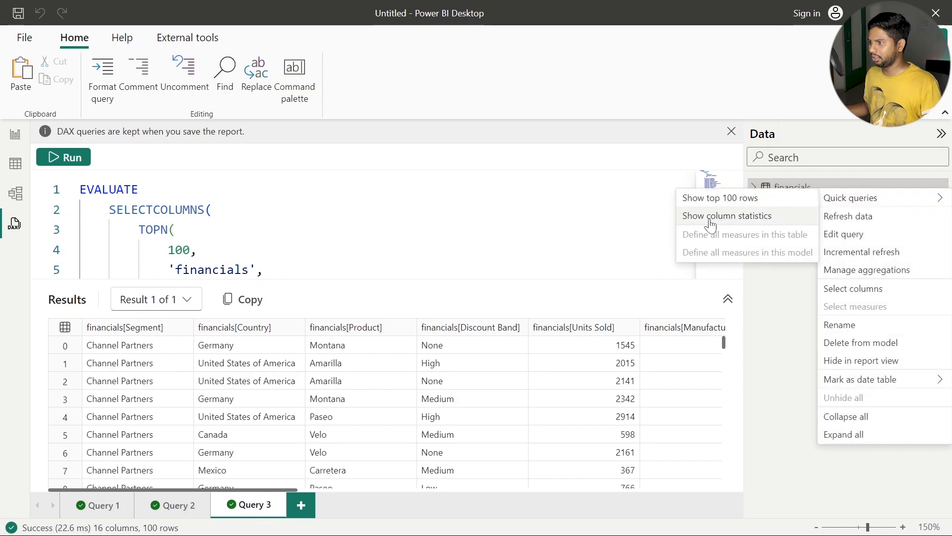
click(743, 218)
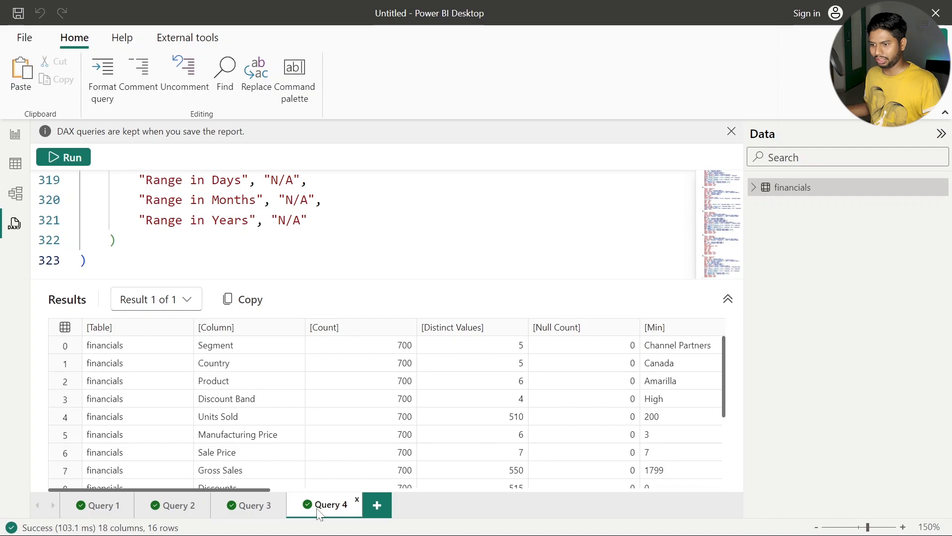
- Examine the column statistics results across all rows and columns, from the table name to Range in Years
drag(211, 489, 106, 487)
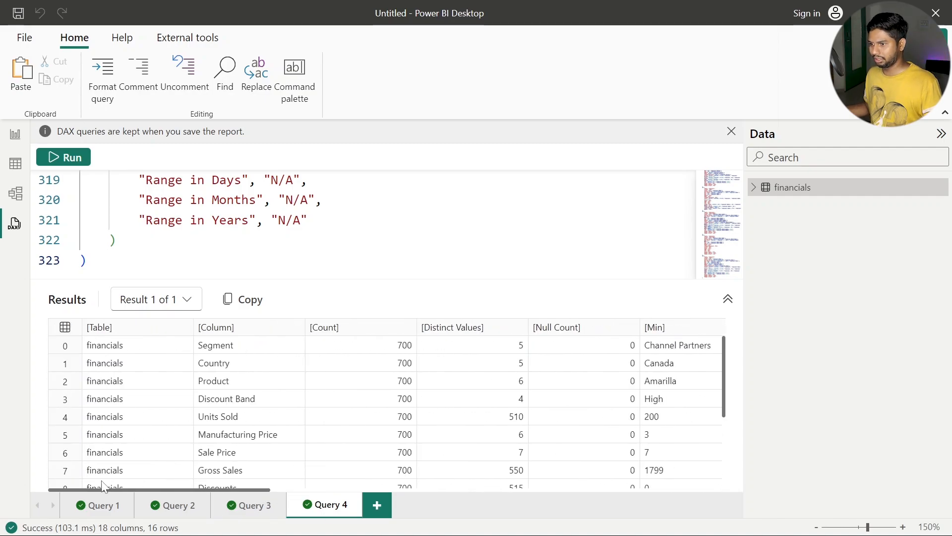
scroll(374, 412, down, 3)
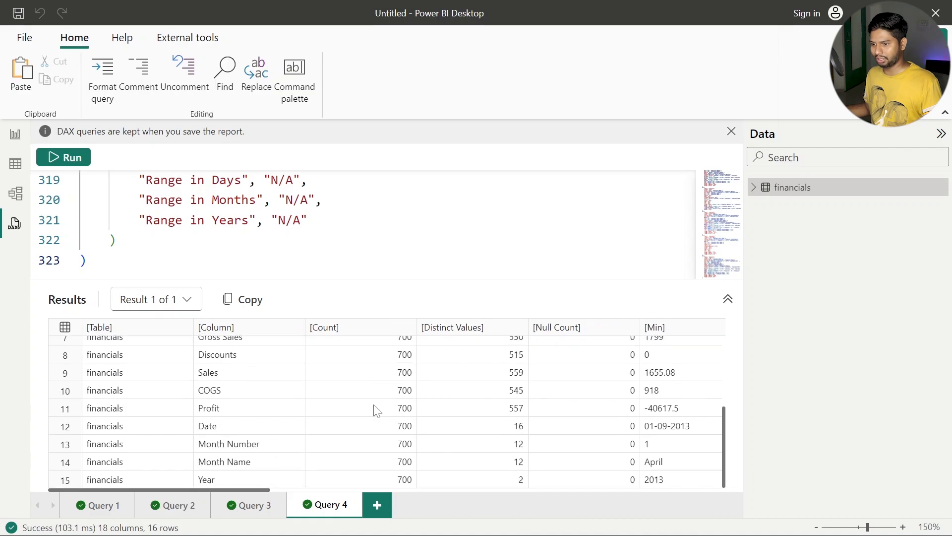
scroll(245, 426, up, 3)
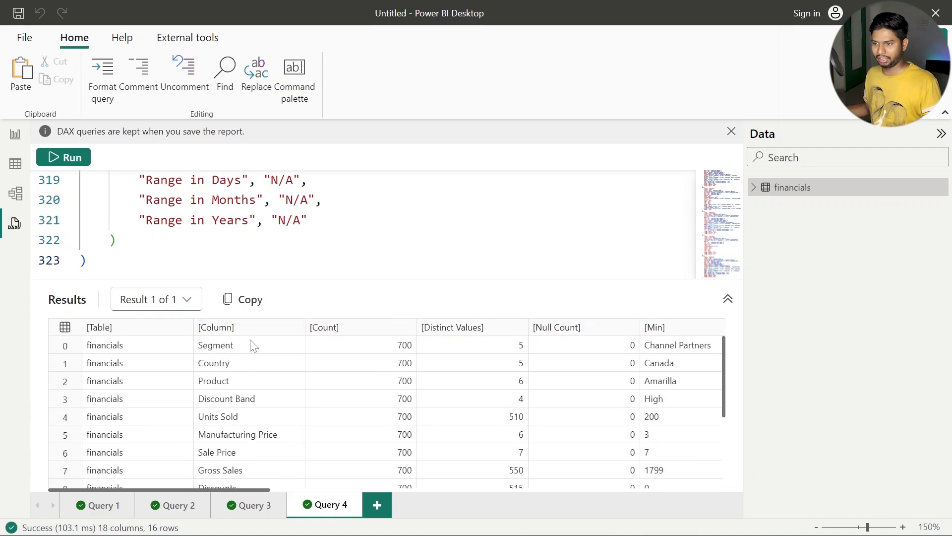
scroll(262, 386, down, 3)
scroll(261, 392, up, 3)
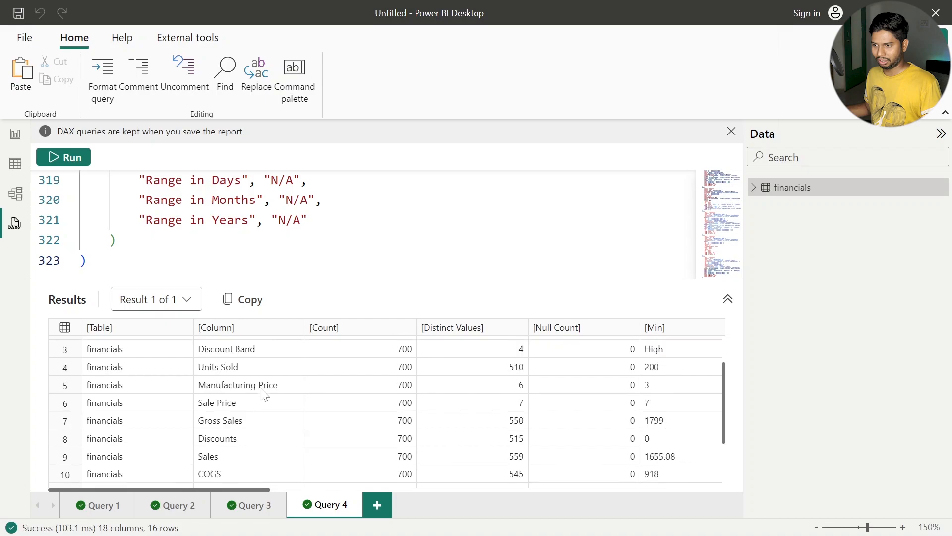
scroll(378, 421, down, 3)
scroll(379, 421, up, 3)
scroll(484, 391, down, 3)
scroll(480, 380, up, 3)
scroll(579, 391, down, 3)
scroll(580, 409, up, 3)
drag(260, 490, 449, 487)
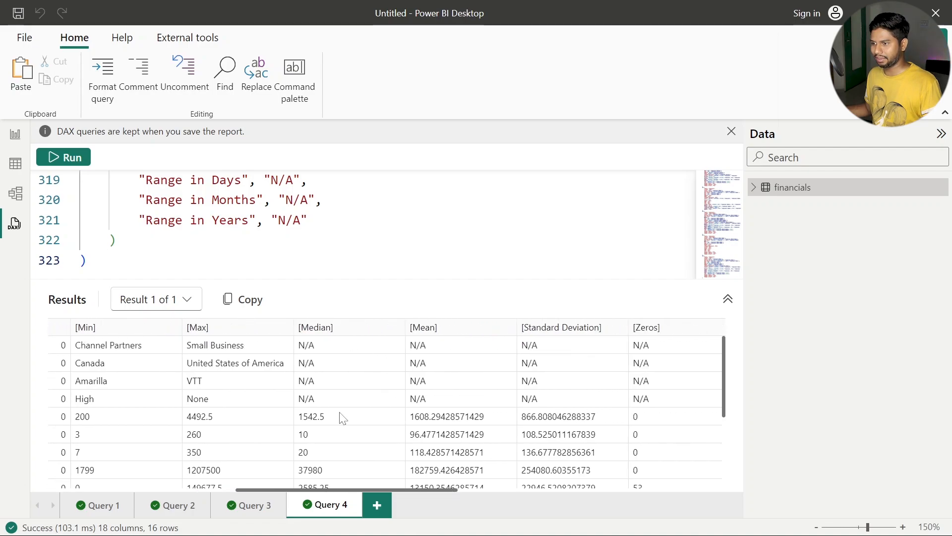
drag(456, 491, 727, 499)
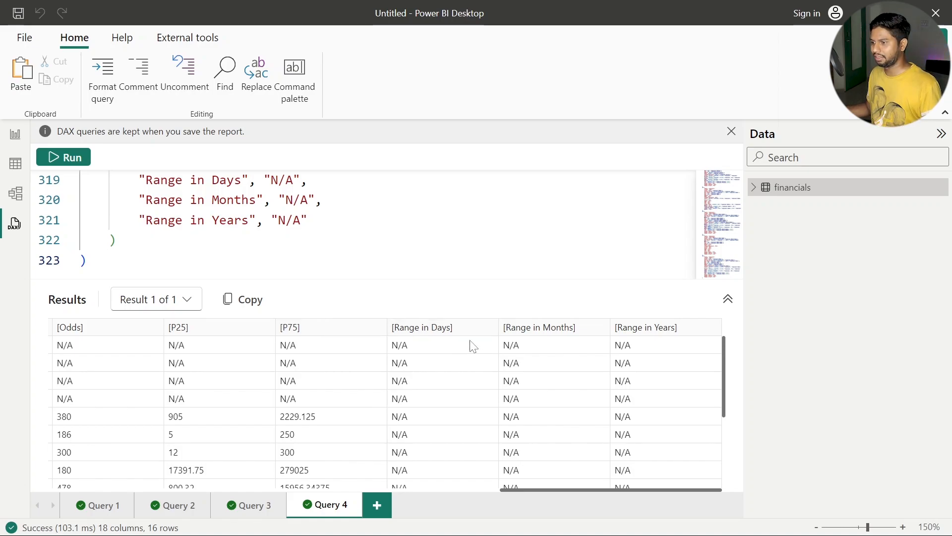
drag(644, 489, 65, 482)
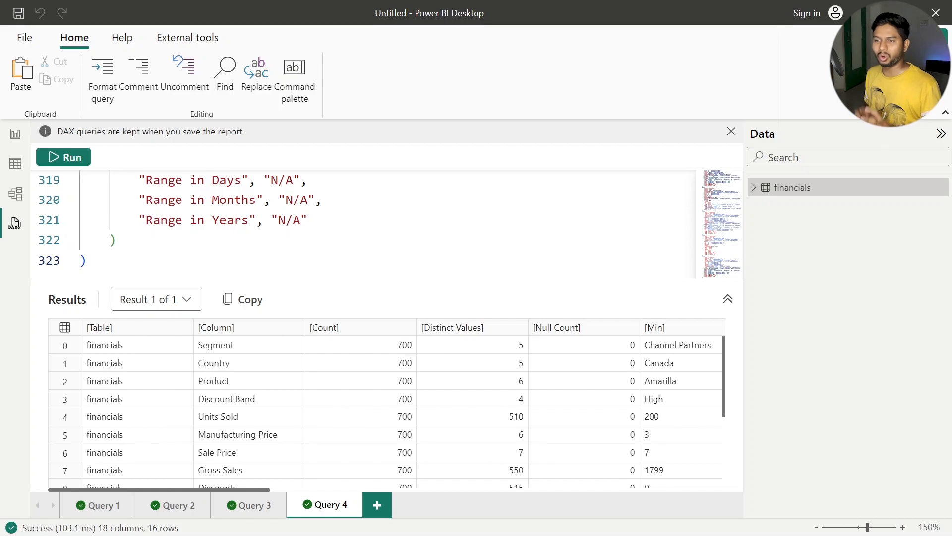
click(15, 134)
click(15, 225)
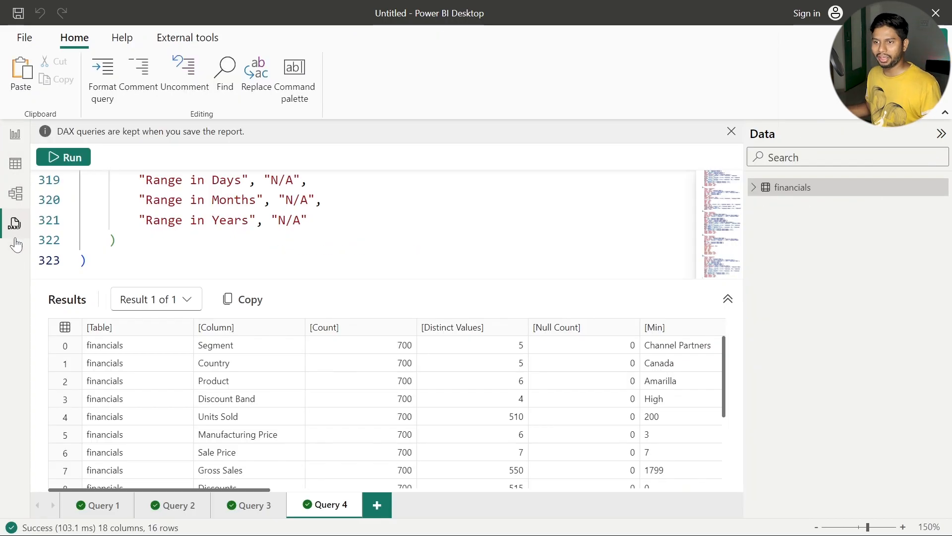
- Build a table visual on the report page with Discount Band and the sum of Units Sold, and adjust its size
drag(276, 490, 4, 447)
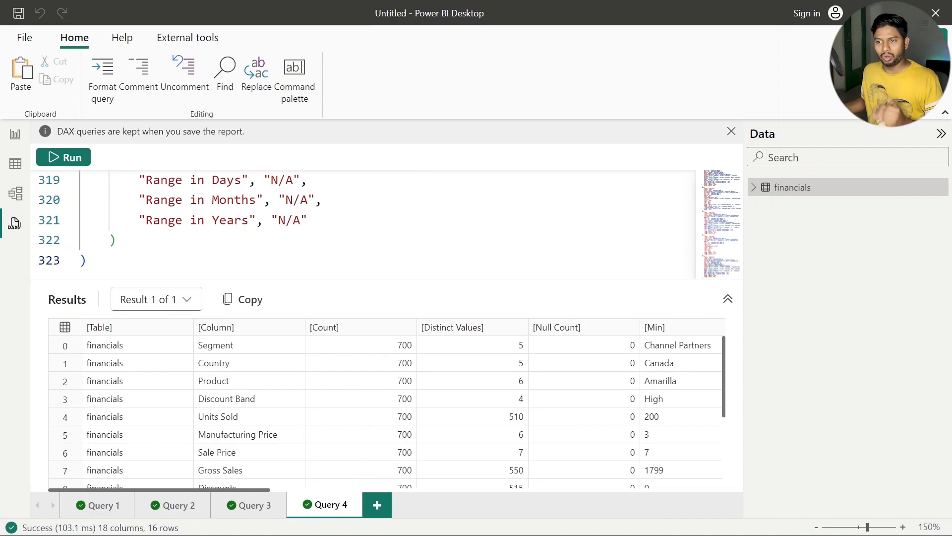
click(14, 134)
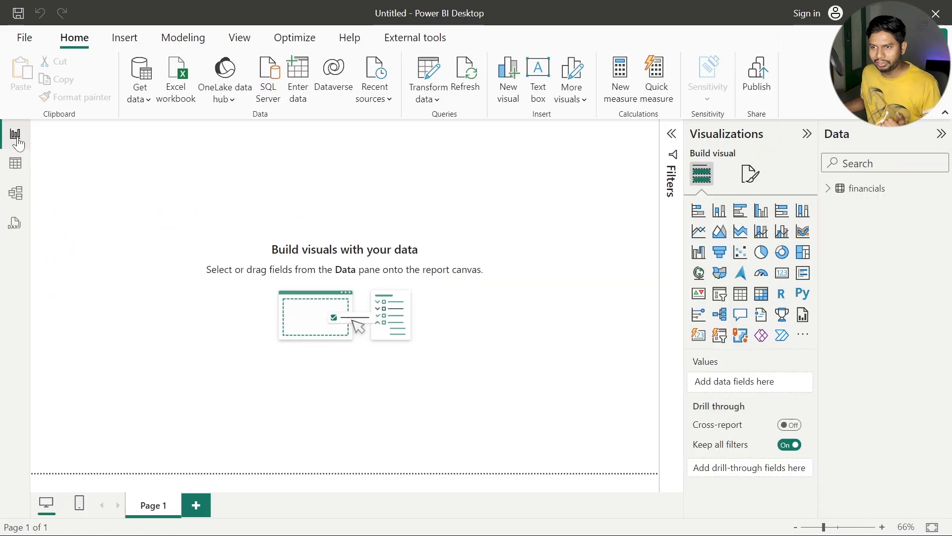
click(827, 189)
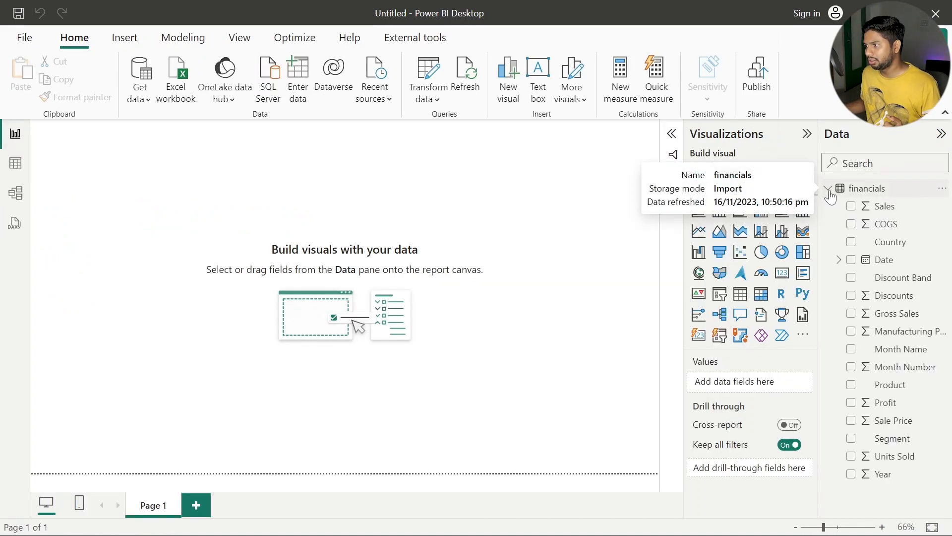
drag(900, 278, 262, 319)
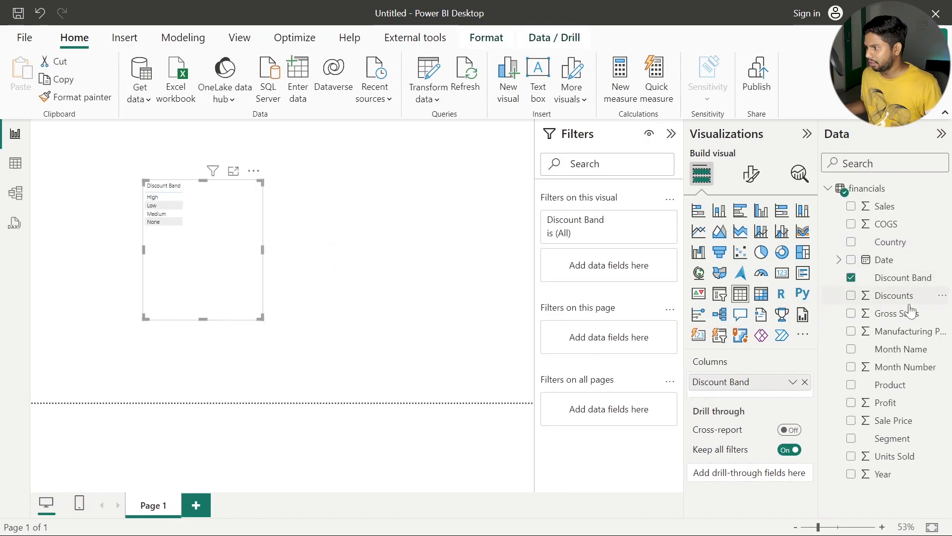
drag(891, 456, 237, 289)
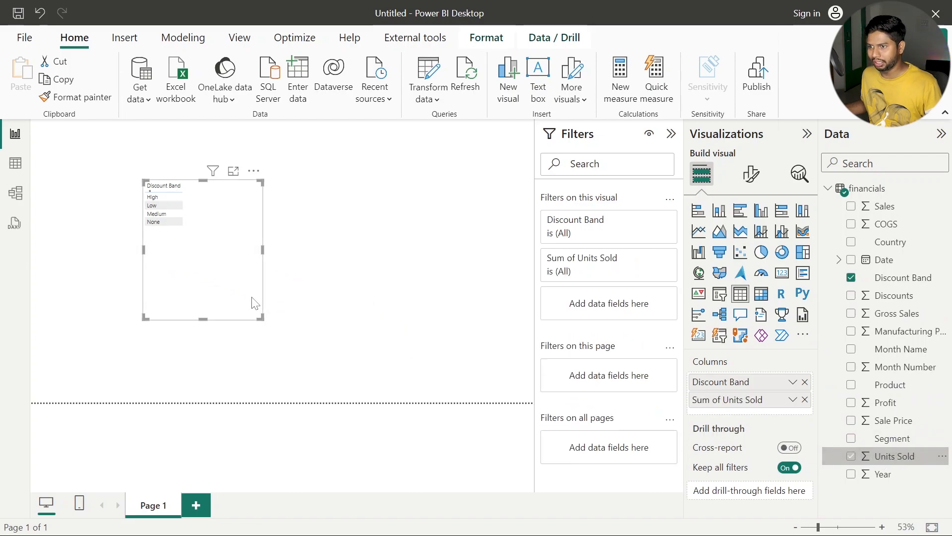
drag(260, 317, 273, 274)
click(364, 260)
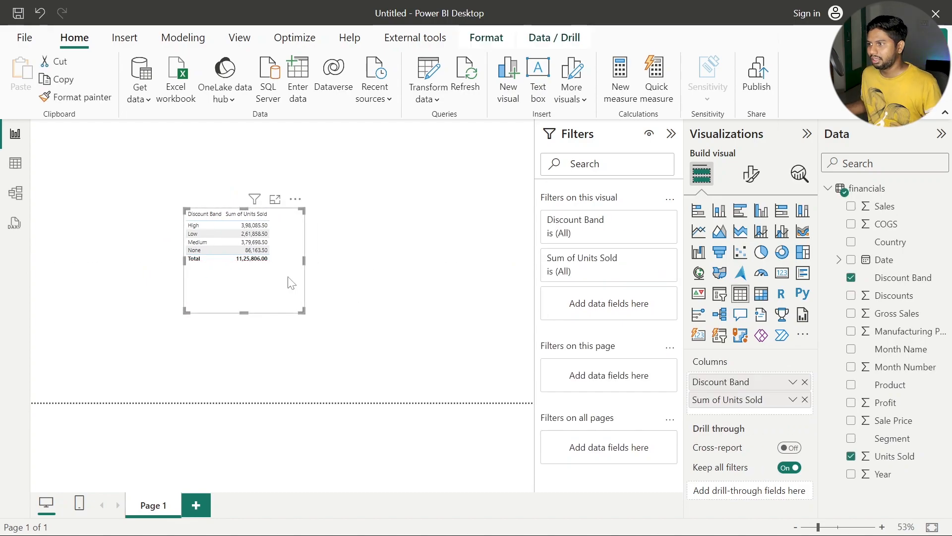
- Start a Performance analyzer recording for the report page and refresh the visuals
click(486, 38)
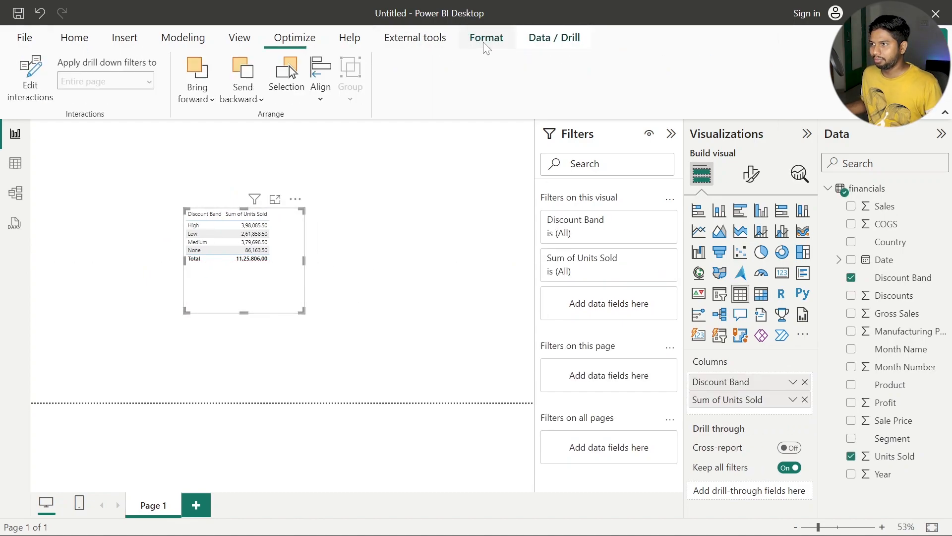
click(554, 39)
click(294, 39)
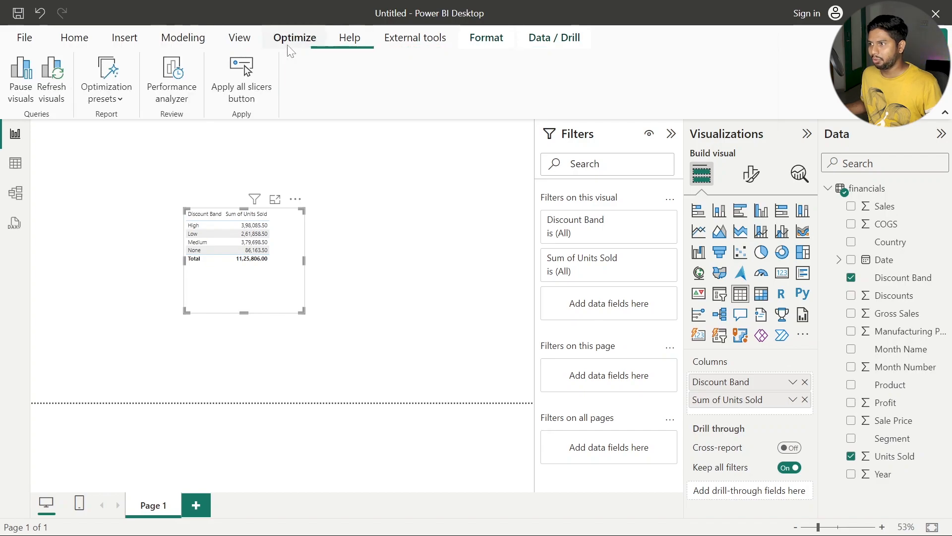
click(194, 80)
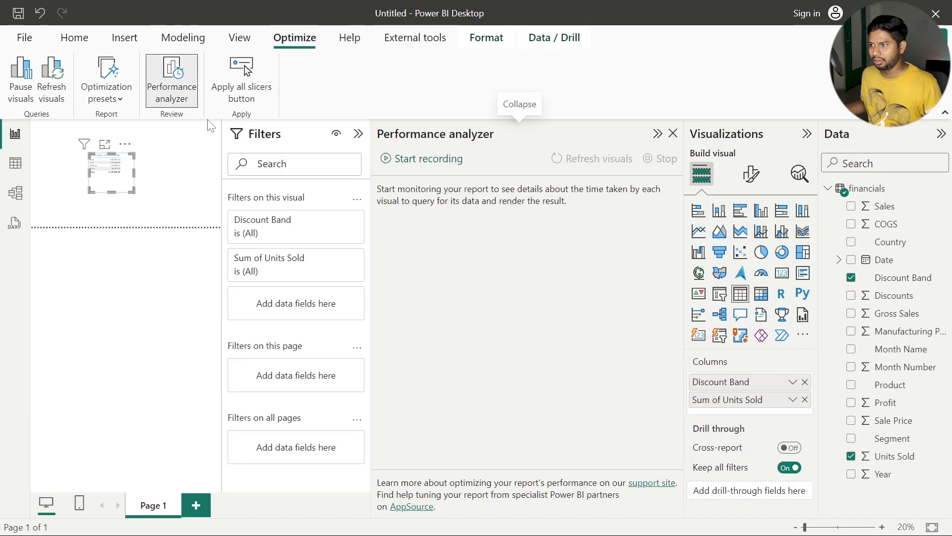
click(436, 161)
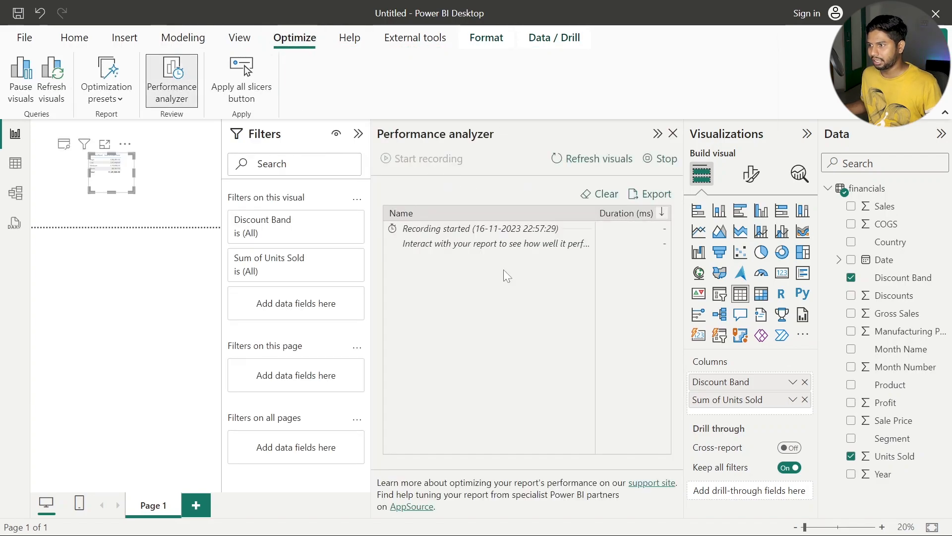
click(584, 161)
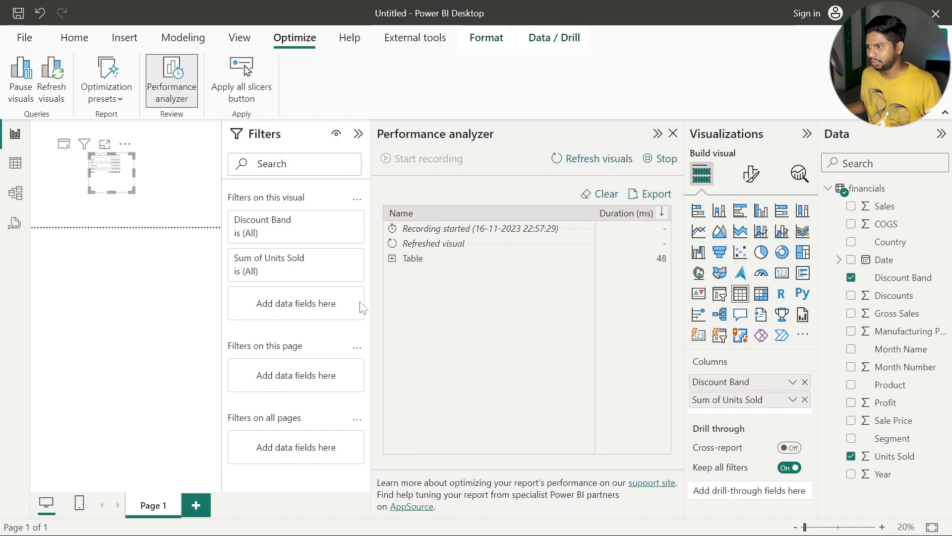
- Run the table visual's recorded query in DAX query view and examine its code from DEFINE to ORDER BY
click(392, 259)
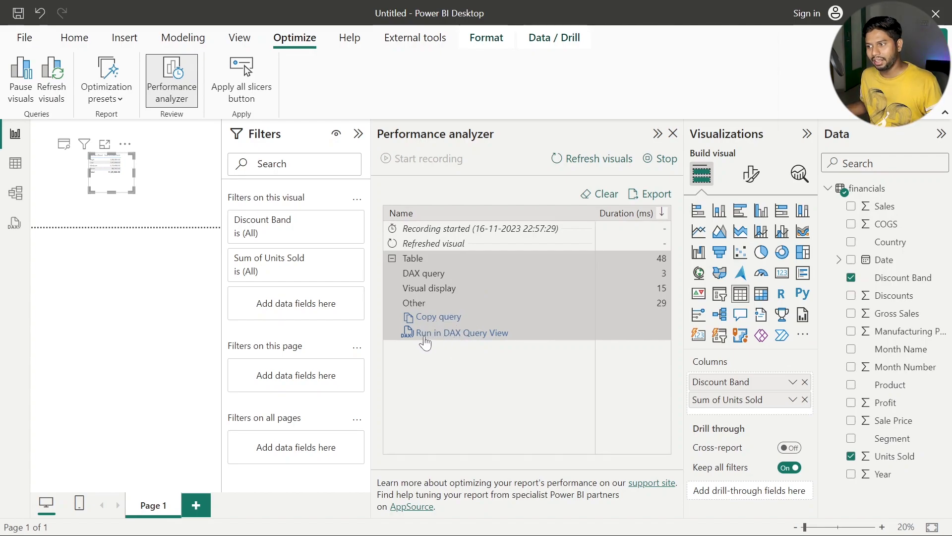
click(450, 333)
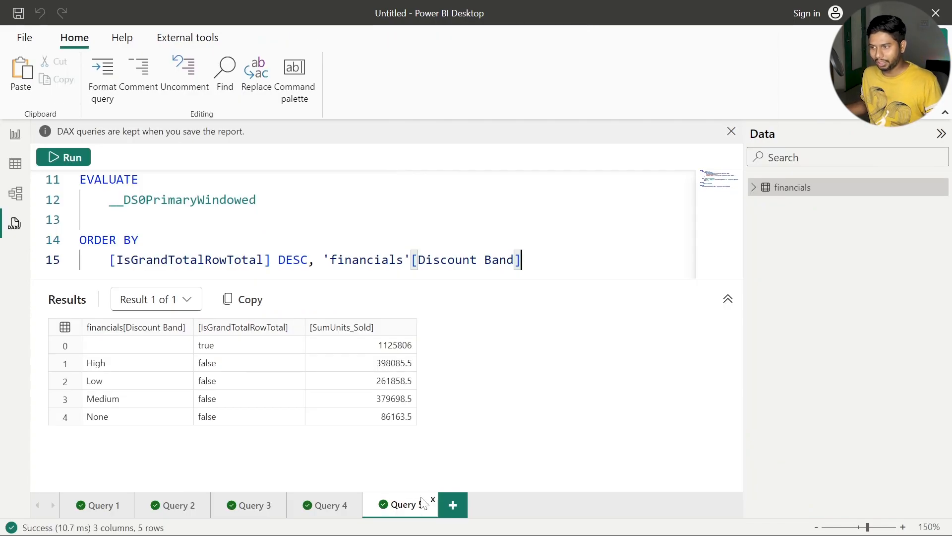
scroll(362, 224, up, 5)
scroll(362, 225, down, 5)
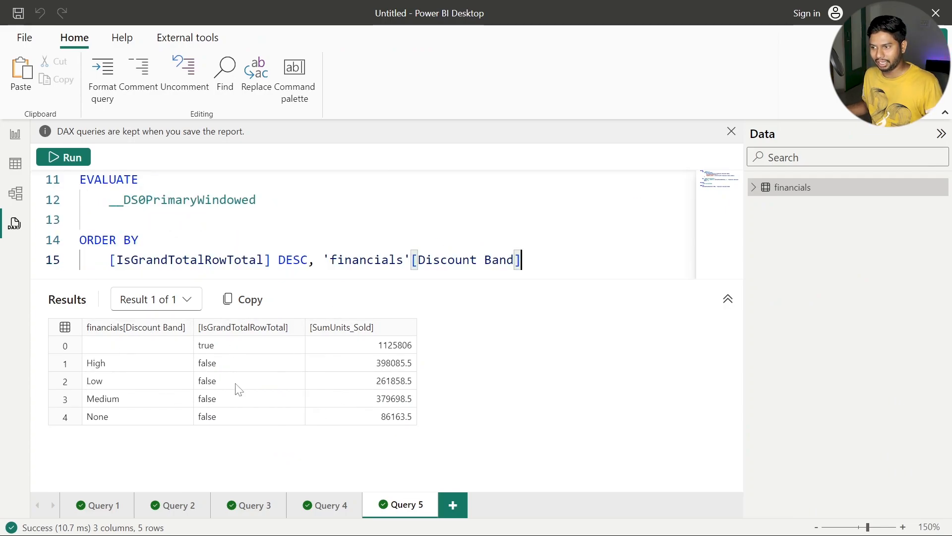
scroll(362, 224, up, 5)
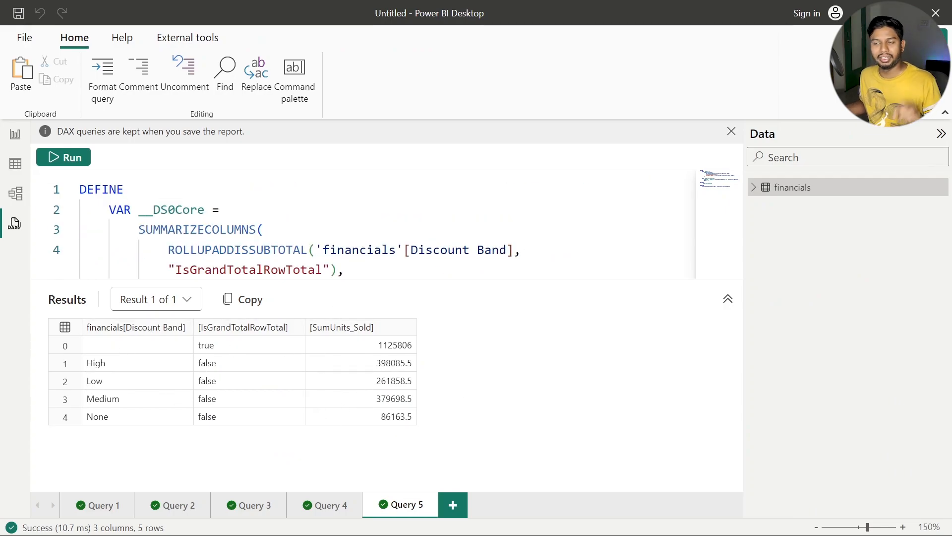
double_click(253, 229)
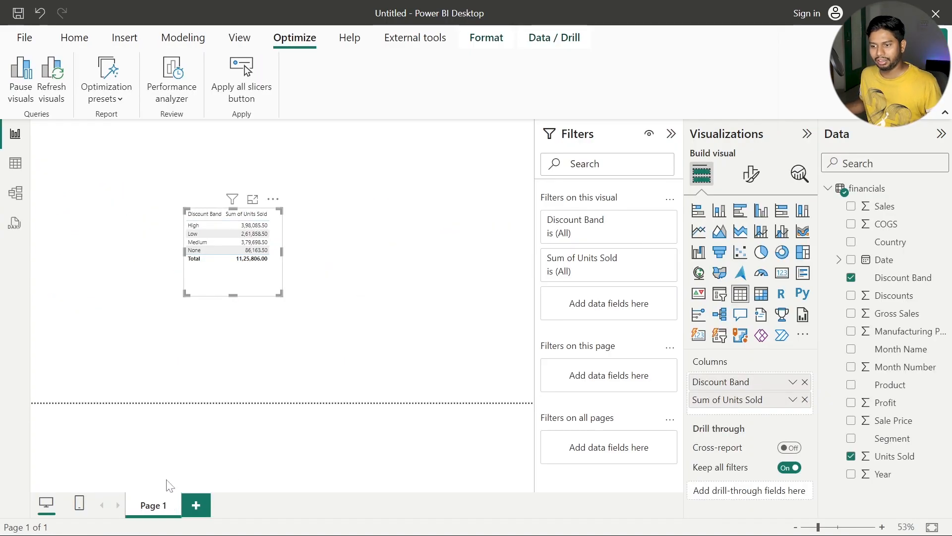
click(15, 224)
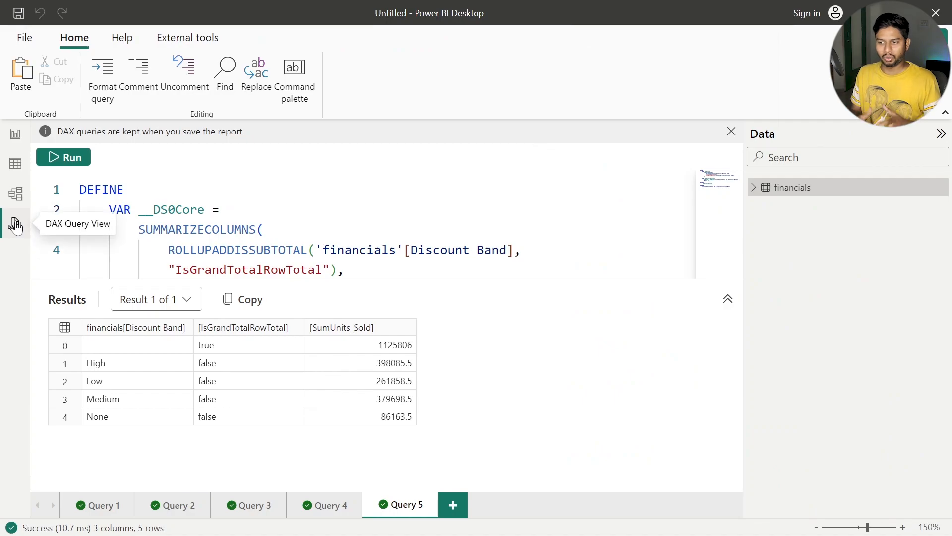